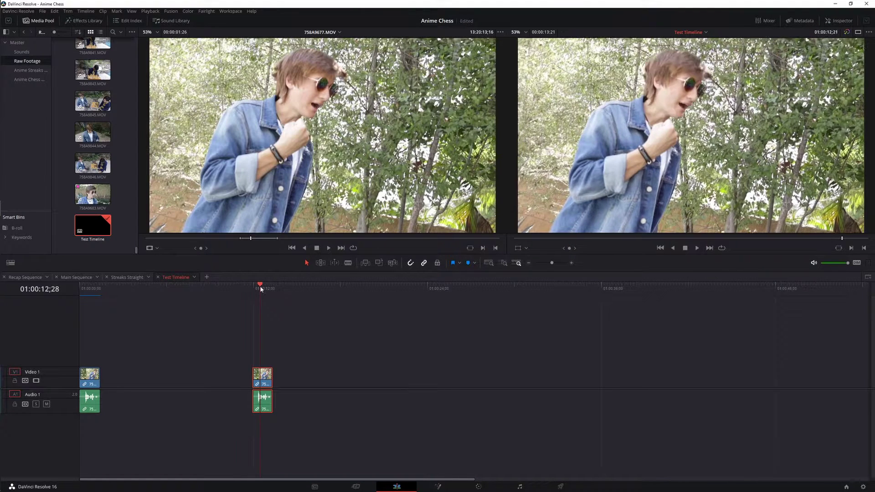
# - Play the Test Timeline from the start to review the clips
pyautogui.click(164, 288)
pyautogui.press('Home')
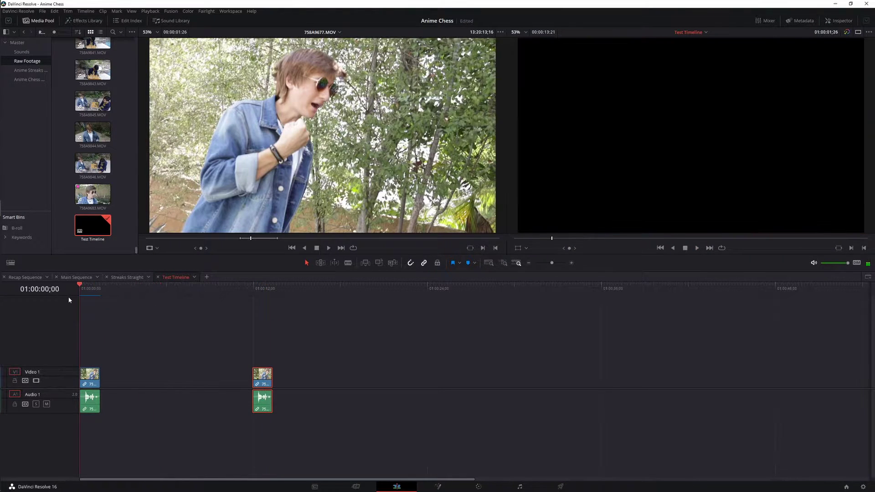
pyautogui.press('space')
pyautogui.press('Home')
# - Stop playback and shift the second clip slightly later, to about 01:00:12:29
pyautogui.press('space')
pyautogui.moveTo(268, 285); pyautogui.dragTo(260, 285)
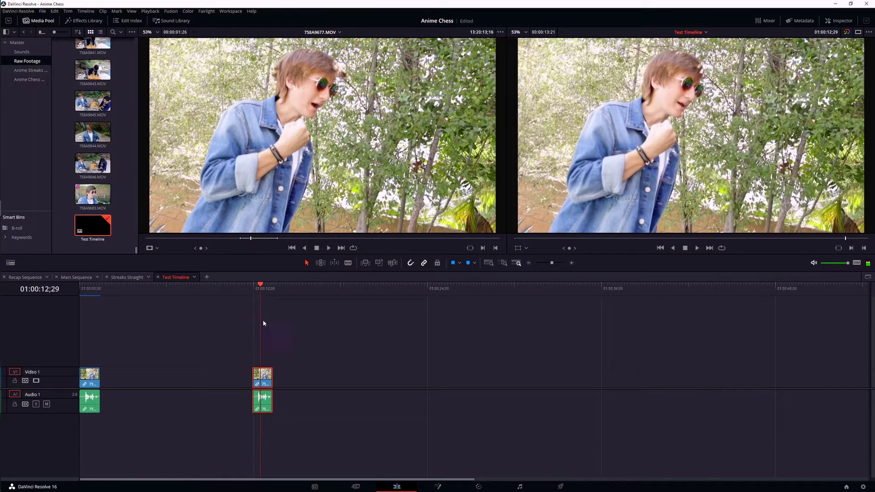
pyautogui.moveTo(264, 380); pyautogui.dragTo(272, 380)
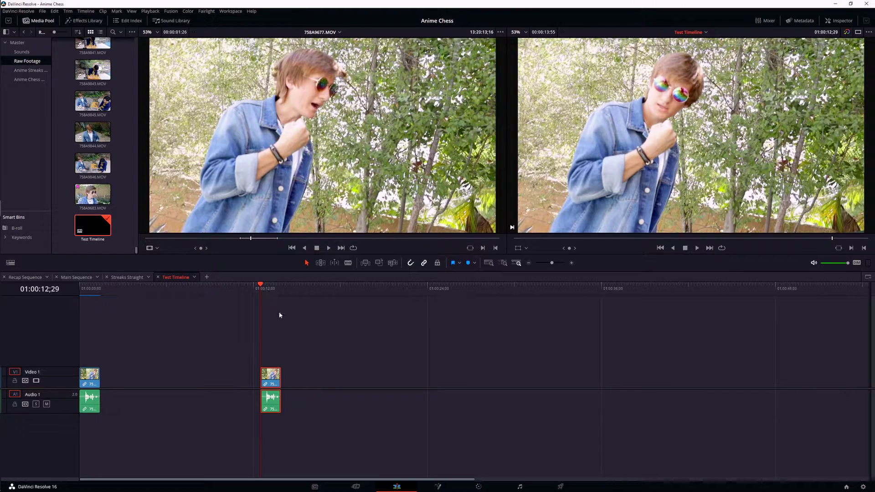
# - Switch to the Fusion page and centre the clip's nodes in the Node editor
pyautogui.click(437, 486)
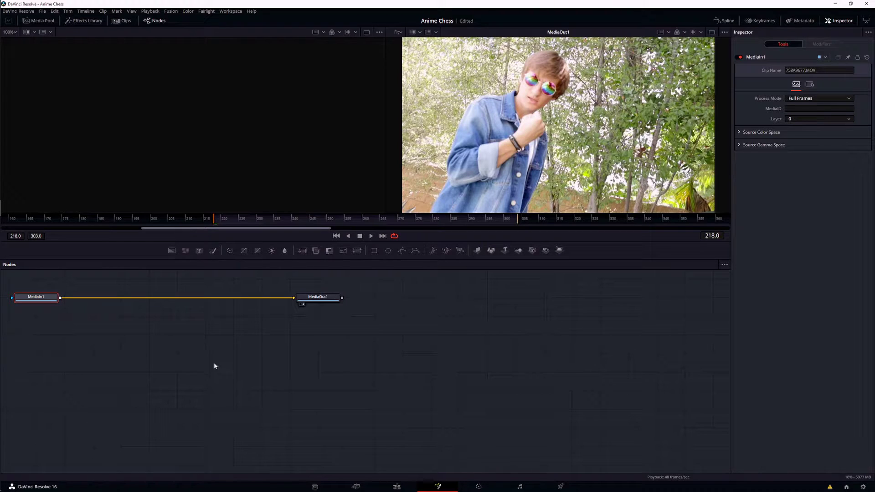
pyautogui.moveTo(160, 337); pyautogui.dragTo(276, 367)
pyautogui.moveTo(160, 343); pyautogui.dragTo(348, 389)
# - Select MediaIn1 and open the Select Tool search, typing 'trannoi' to find Fast Noise
pyautogui.click(244, 347)
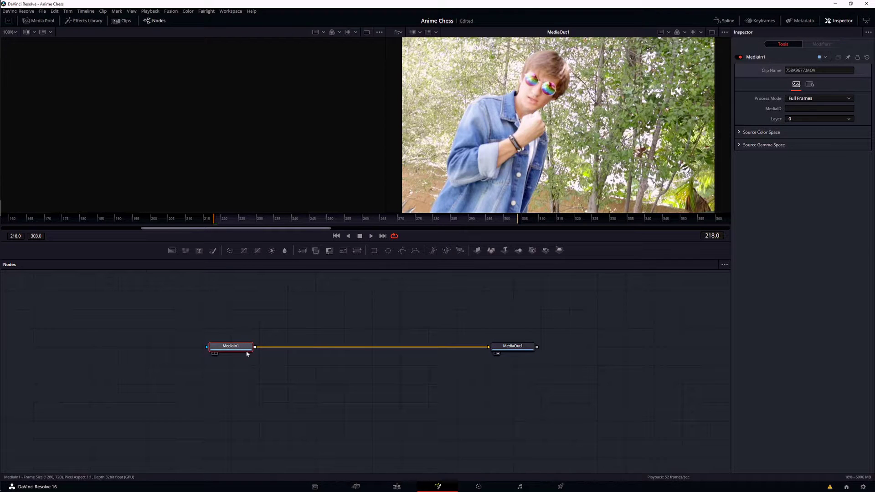
pyautogui.moveTo(247, 354)
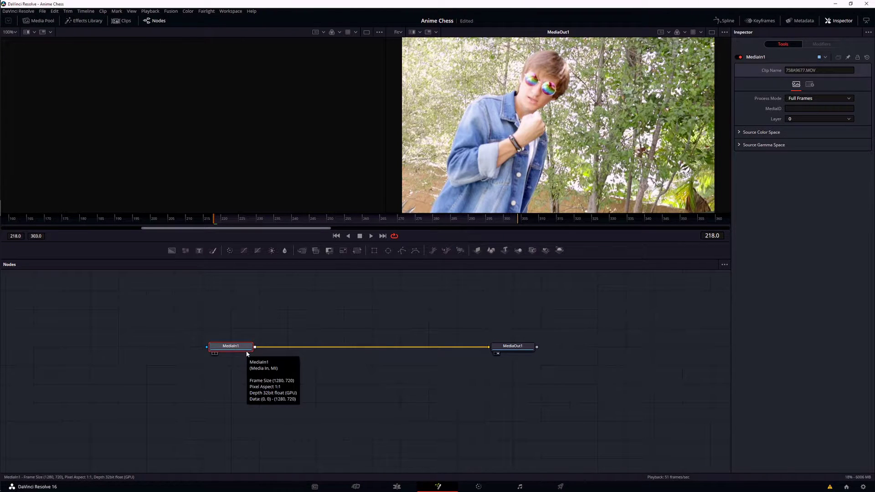
pyautogui.hotkey('shift', 'space')
pyautogui.write('tran')
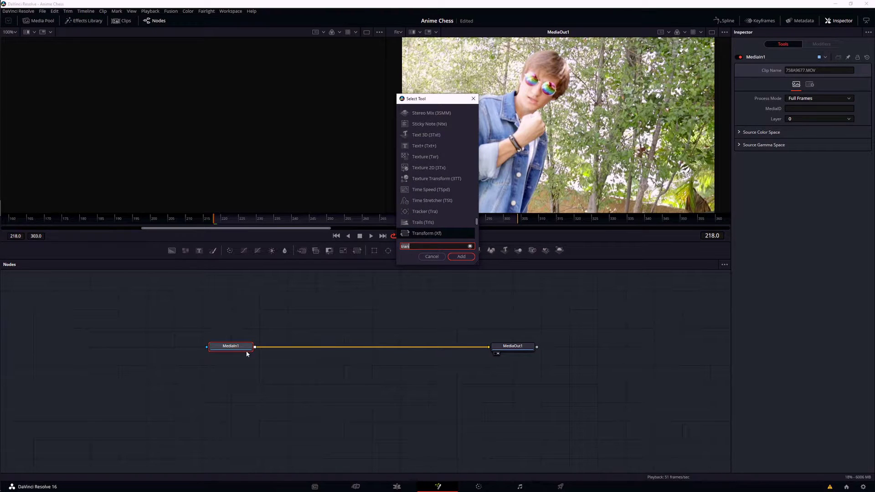
pyautogui.write('noi')
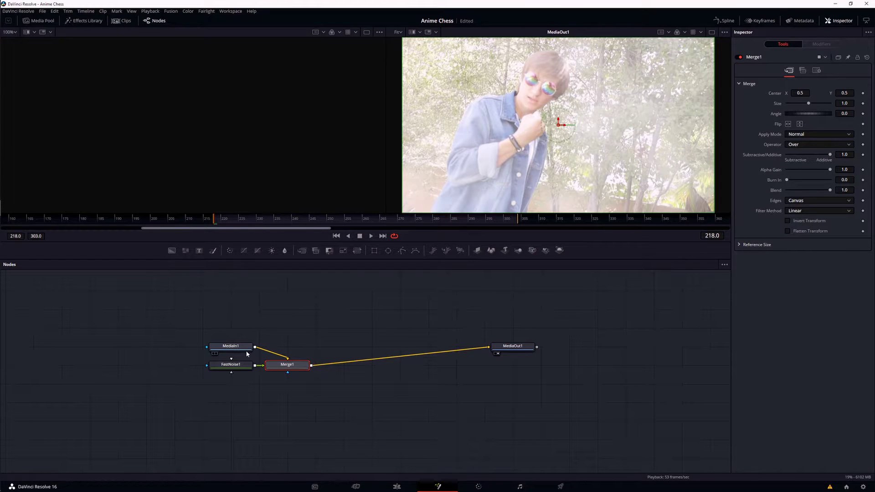
# - Place MediaIn1 left of Merge1 and FastNoise1 directly above Merge1
pyautogui.moveTo(236, 348); pyautogui.dragTo(291, 332)
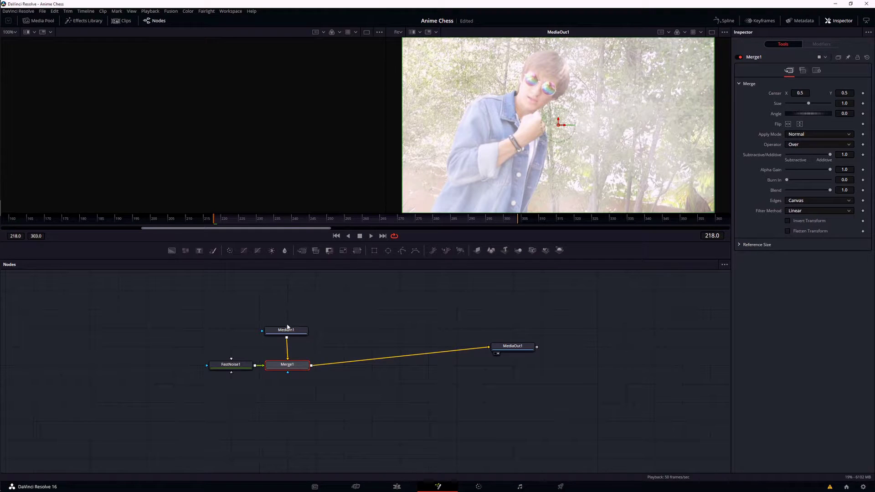
pyautogui.moveTo(292, 333); pyautogui.dragTo(293, 336)
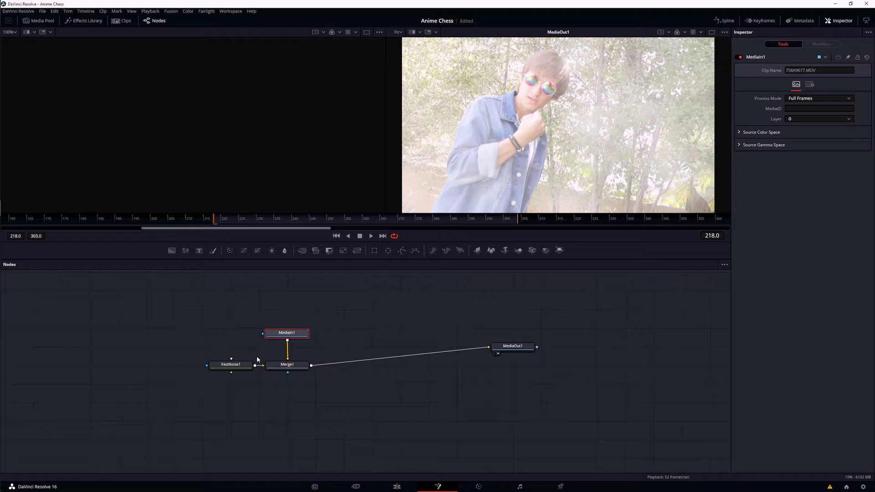
pyautogui.moveTo(293, 337); pyautogui.dragTo(190, 335)
pyautogui.moveTo(233, 361); pyautogui.dragTo(289, 322)
pyautogui.moveTo(183, 337); pyautogui.dragTo(221, 367)
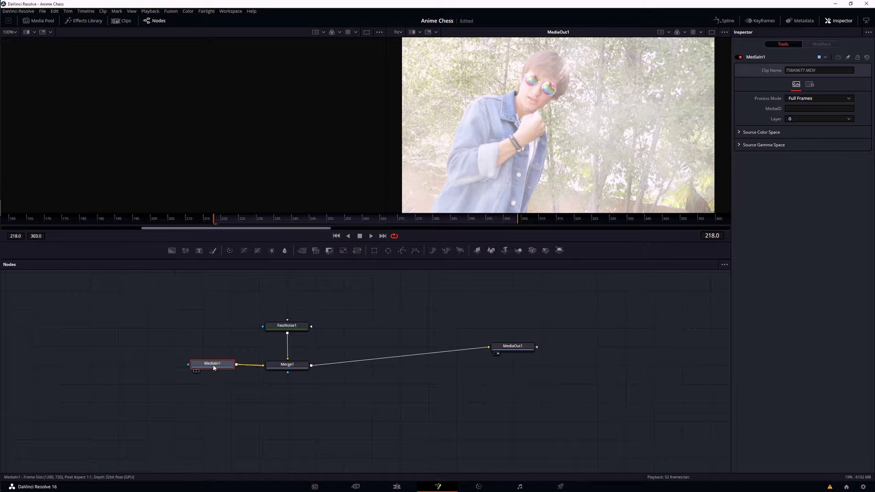
# - View FastNoise1 in the left viewer and set Detail 5.43, Contrast 4.24, Brightness -0.12
pyautogui.click(288, 324)
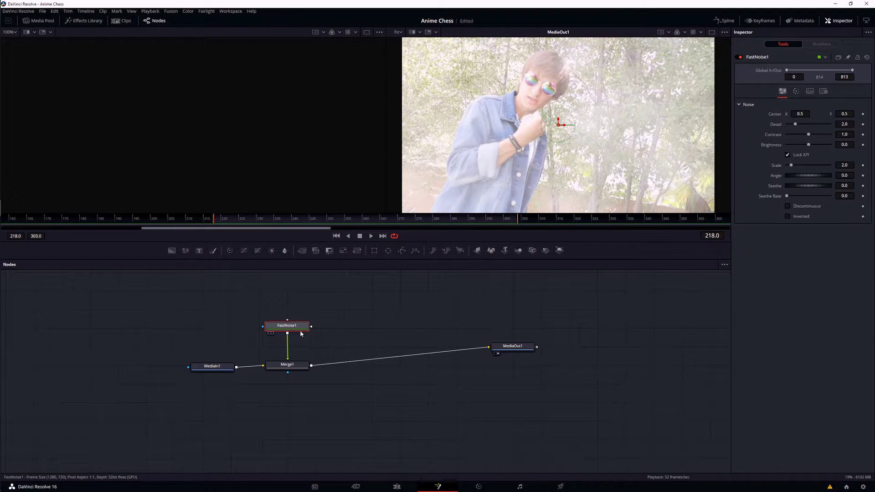
pyautogui.press('1')
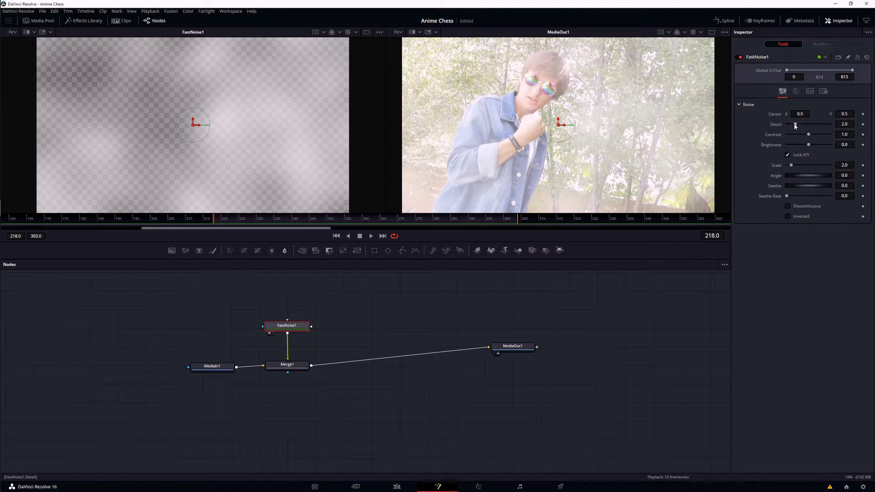
pyautogui.moveTo(795, 124); pyautogui.dragTo(828, 135)
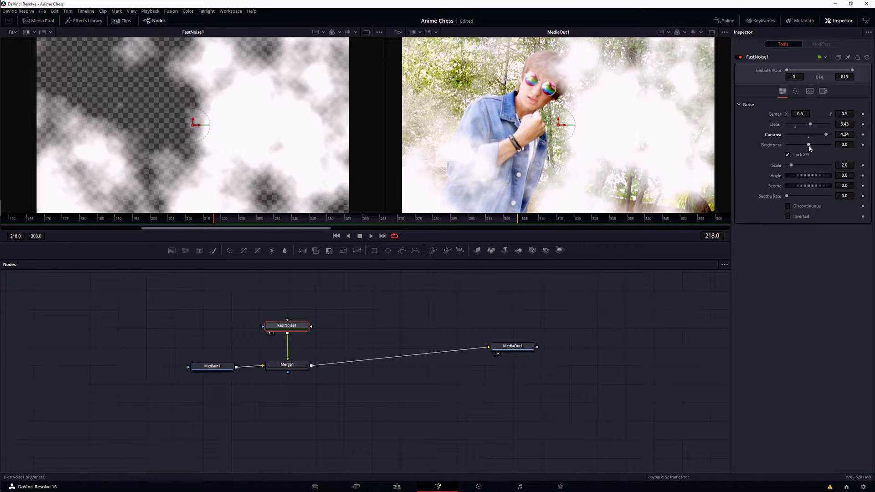
pyautogui.moveTo(809, 147); pyautogui.dragTo(806, 149)
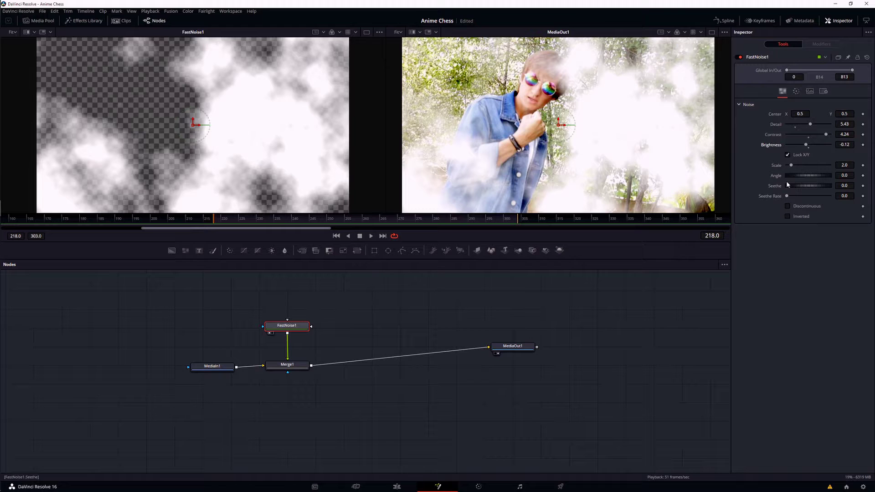
# - Unlock X/Y, set X Scale 0.63 and Y Scale 20.0, and lower Contrast to 2.59
pyautogui.click(787, 155)
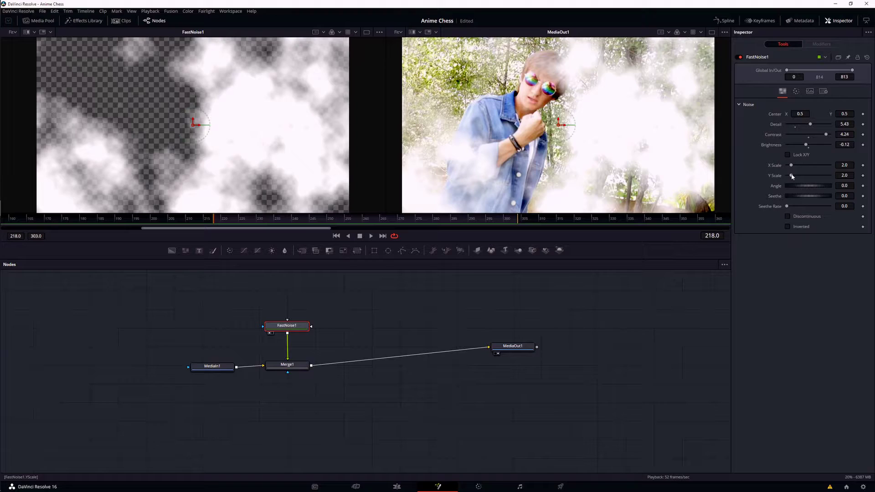
pyautogui.moveTo(792, 176)
pyautogui.mouseDown()
pyautogui.moveTo(827, 176)
pyautogui.moveTo(788, 167)
pyautogui.moveTo(836, 176)
pyautogui.moveTo(788, 167)
pyautogui.mouseUp()
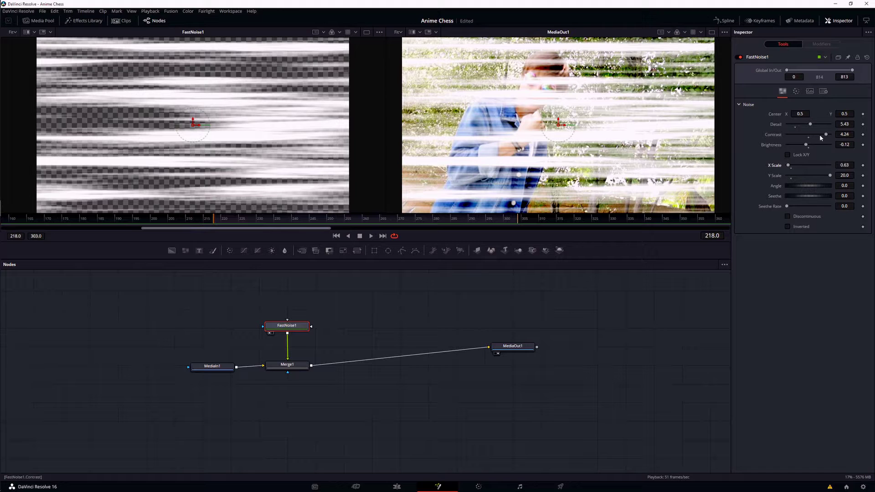
pyautogui.moveTo(825, 136); pyautogui.dragTo(816, 137)
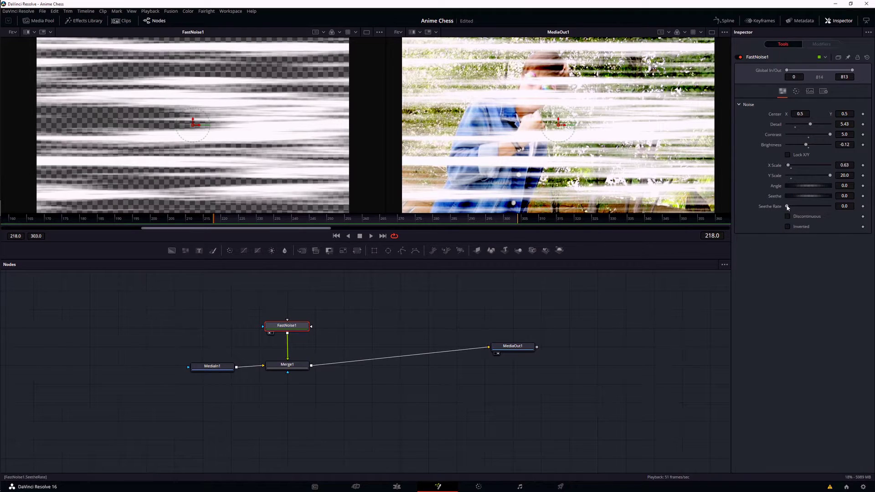
# - Test a Seethe Rate change, undo it back to 0, and return the playhead to frame 218
pyautogui.moveTo(788, 207); pyautogui.dragTo(830, 207)
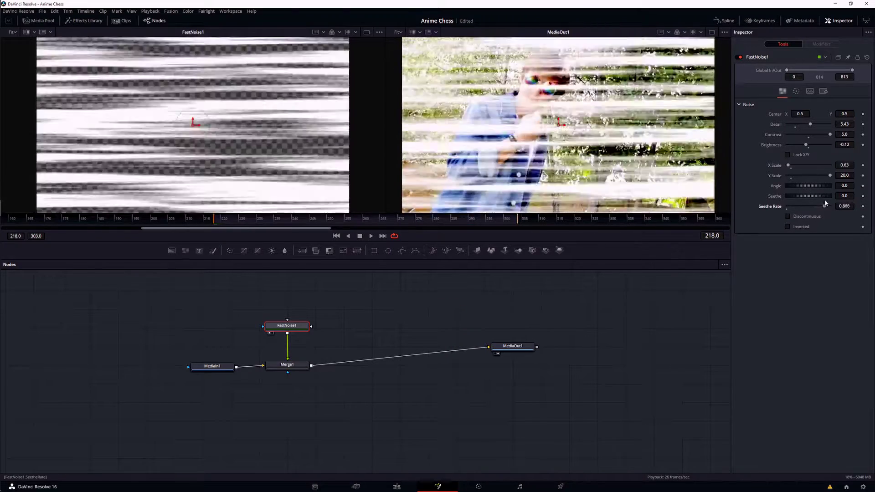
pyautogui.hotkey('ctrl', 'z')
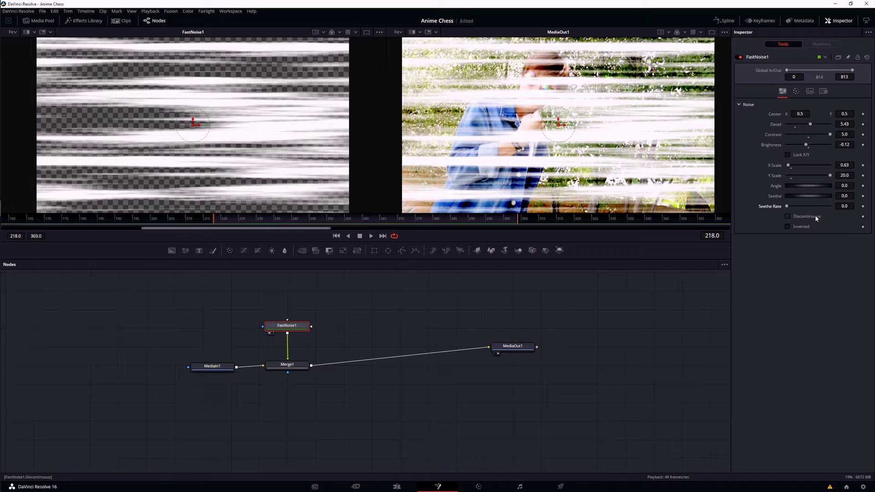
pyautogui.click(225, 219)
pyautogui.moveTo(226, 222); pyautogui.dragTo(215, 222)
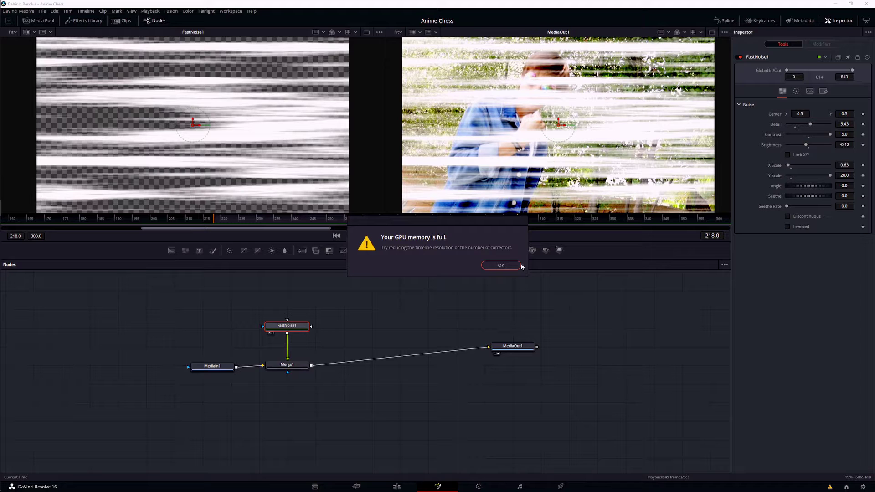
# - Dismiss the GPU warning and keyframe FastNoise1's Seethe Rate rising from about 0.04 to 0.79
pyautogui.click(501, 264)
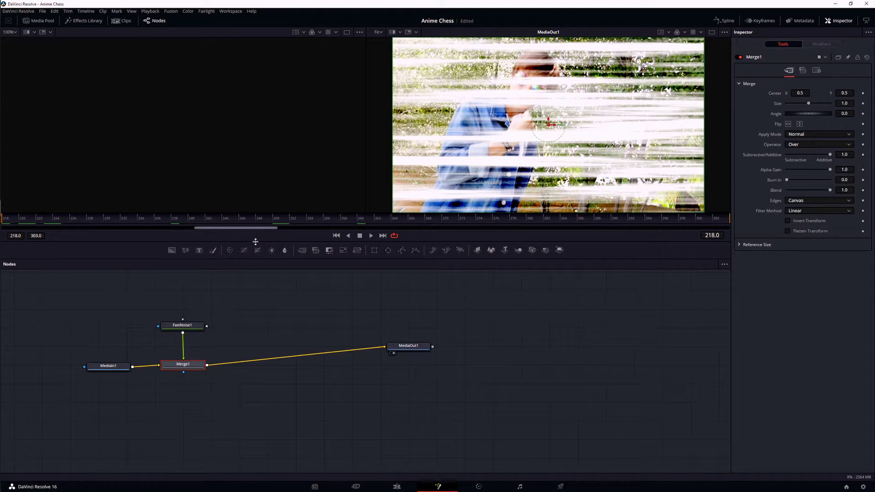
pyautogui.click(178, 326)
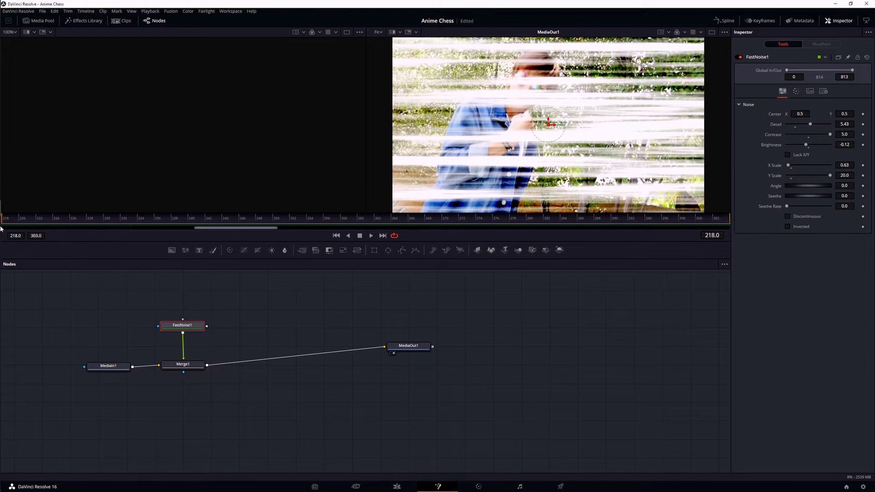
pyautogui.click(862, 206)
pyautogui.click(186, 221)
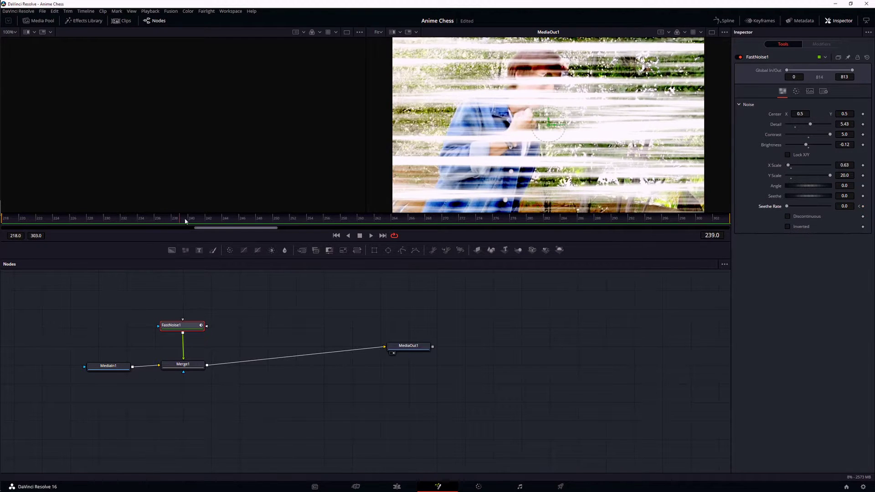
pyautogui.moveTo(185, 221); pyautogui.dragTo(738, 202)
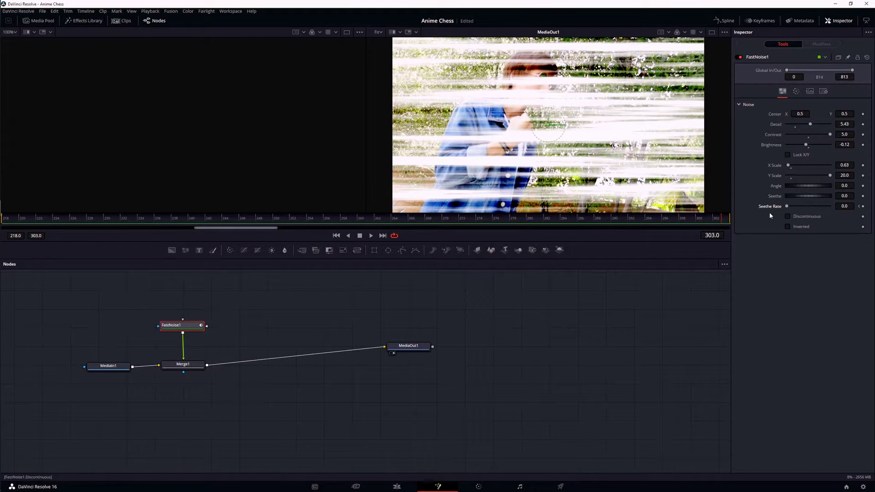
pyautogui.moveTo(787, 206); pyautogui.dragTo(840, 209)
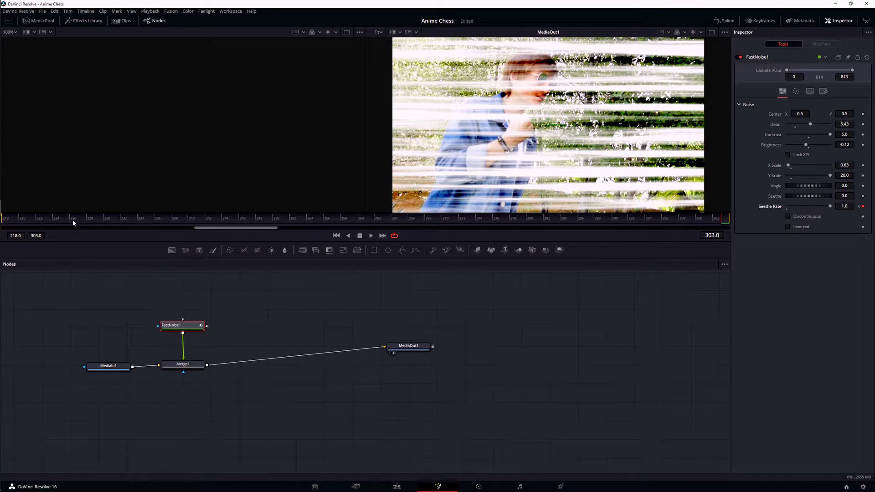
# - Play the range from frame 218 twice to preview the churning streaks
pyautogui.press('Home')
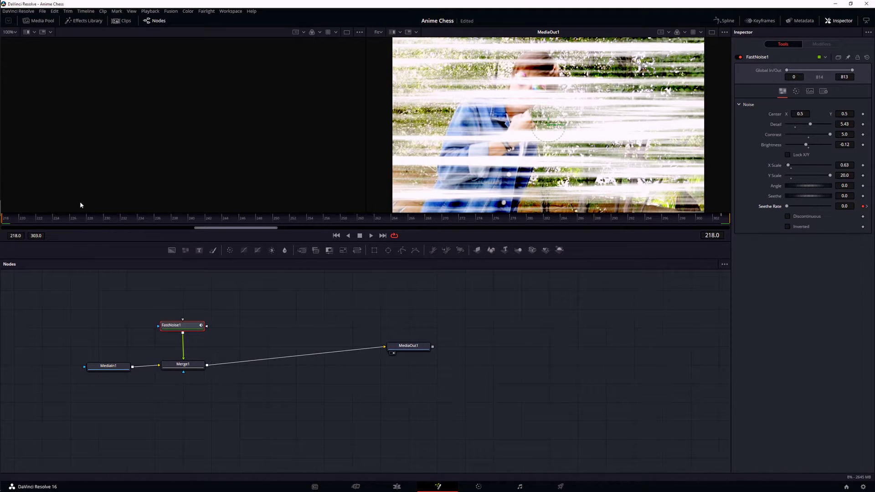
pyautogui.press('space')
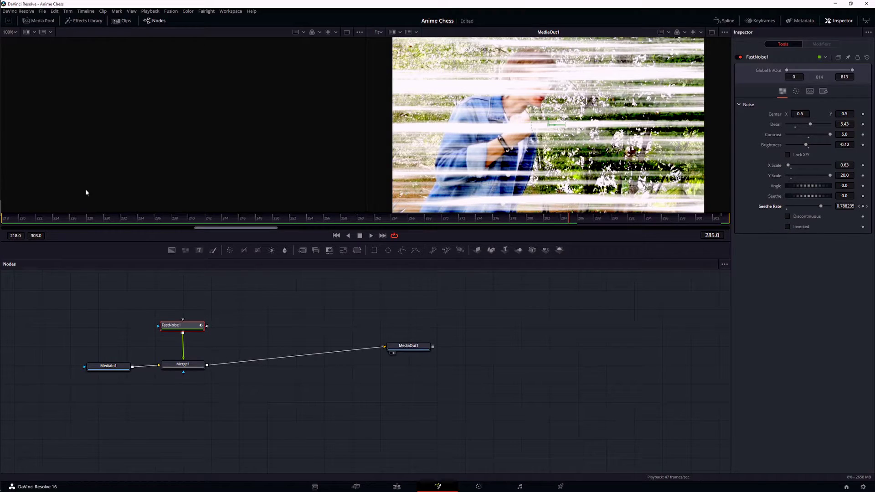
pyautogui.click(6, 219)
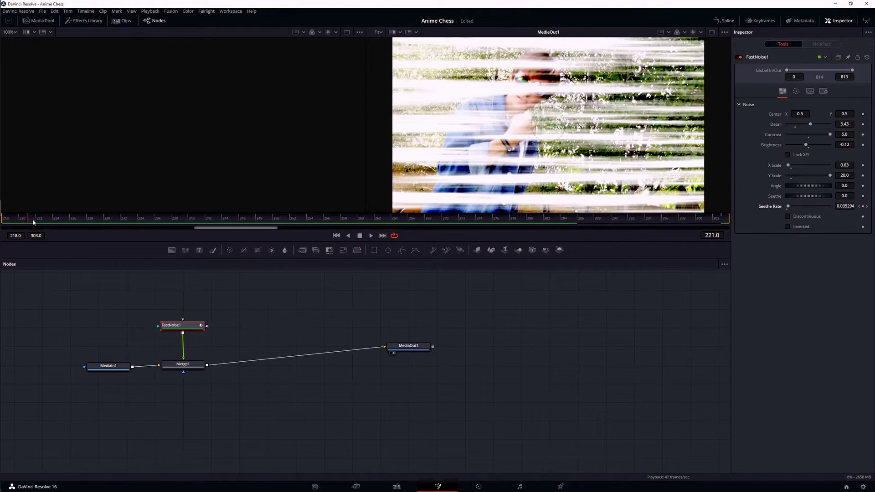
pyautogui.press('space')
pyautogui.press('space')
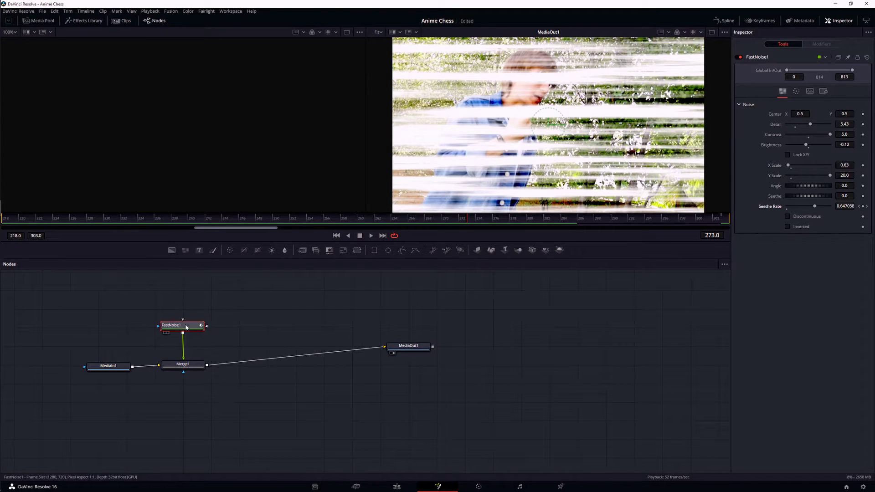
# - Add a Rectangle mask to FastNoise1 and view FastNoise1 in the left viewer
pyautogui.moveTo(180, 326); pyautogui.dragTo(182, 335)
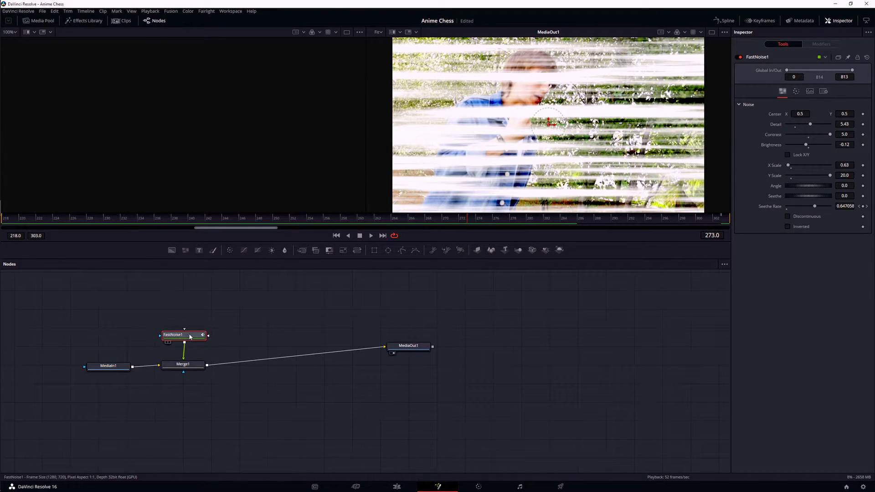
pyautogui.click(374, 251)
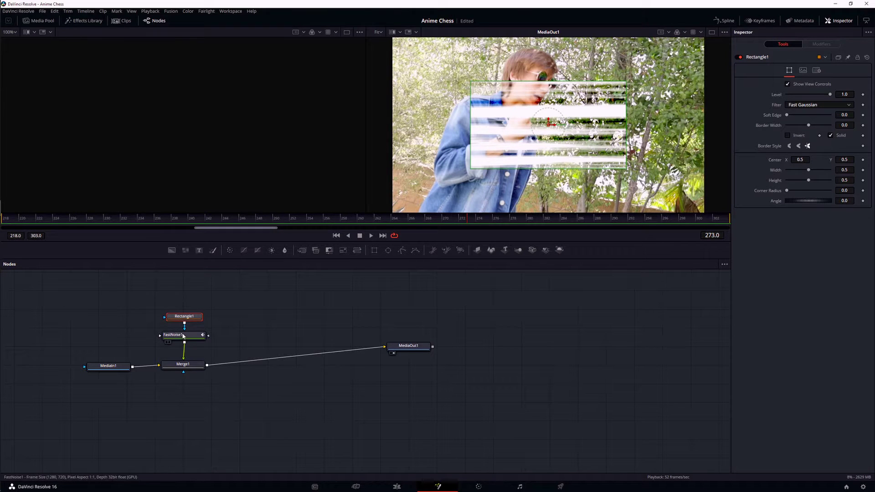
pyautogui.click(184, 336)
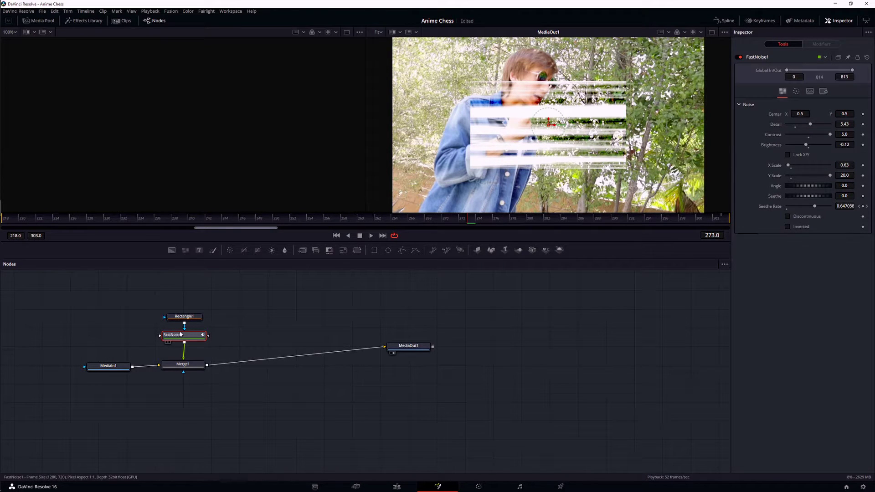
pyautogui.click(167, 342)
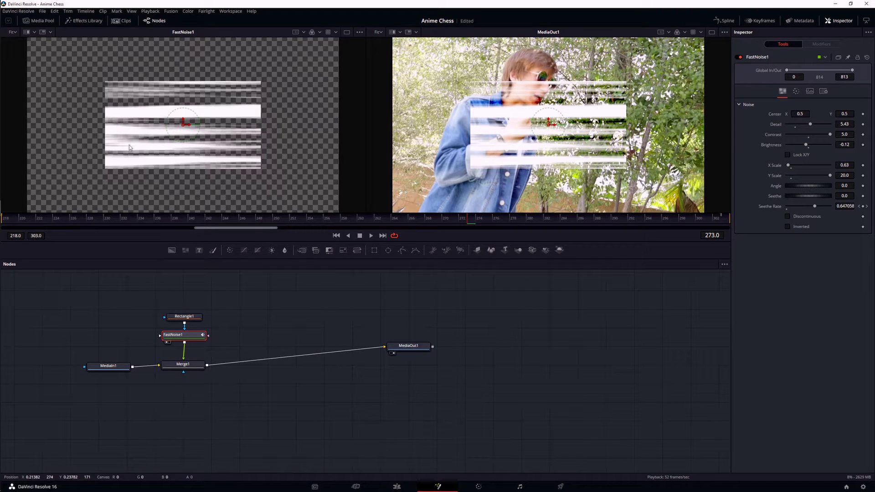
# - Set Rectangle1 to width about 3.2, height 0.73, Soft Edge 0.0835, and invert it
pyautogui.click(119, 83)
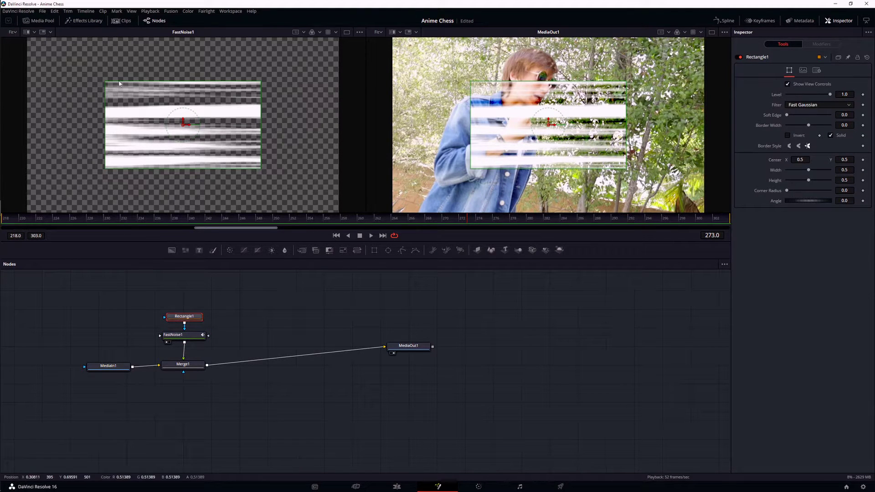
pyautogui.moveTo(105, 122); pyautogui.dragTo(1, 127)
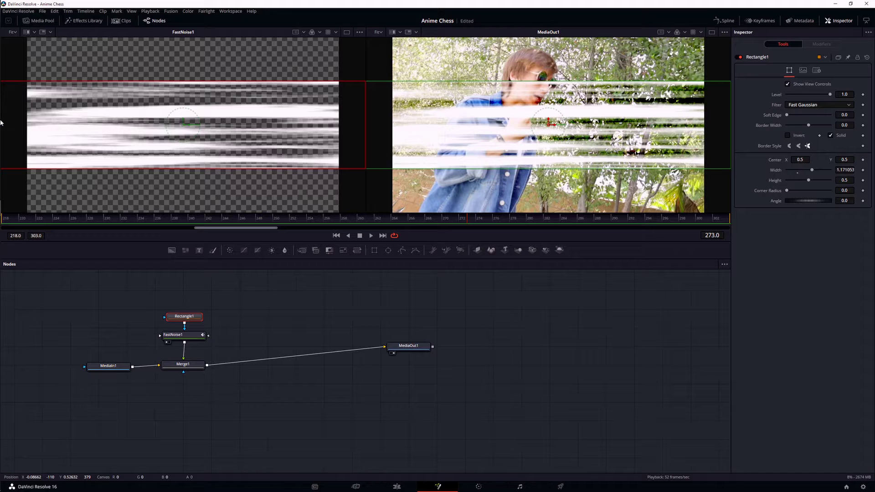
pyautogui.moveTo(365, 119); pyautogui.dragTo(693, 122)
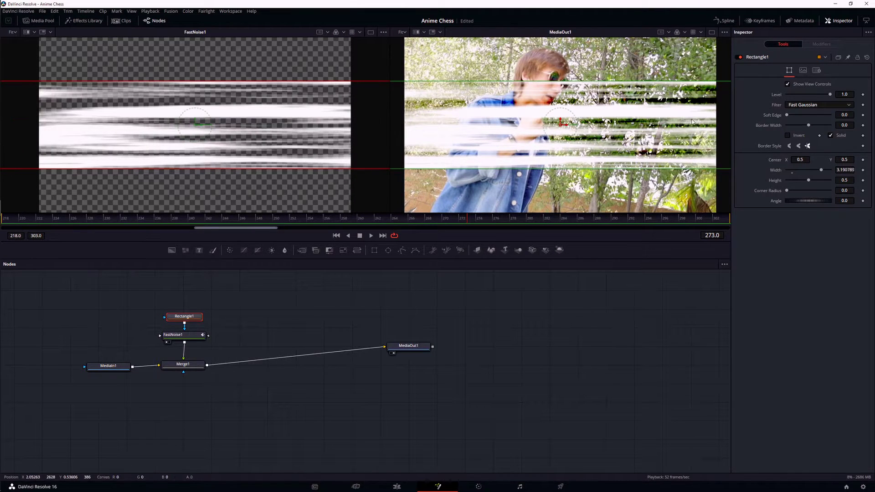
pyautogui.moveTo(209, 81); pyautogui.dragTo(210, 60)
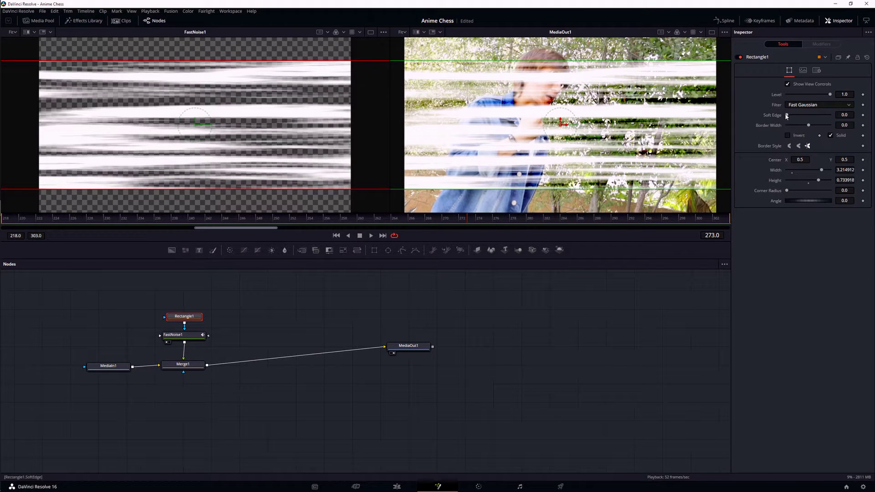
pyautogui.moveTo(787, 117); pyautogui.dragTo(805, 116)
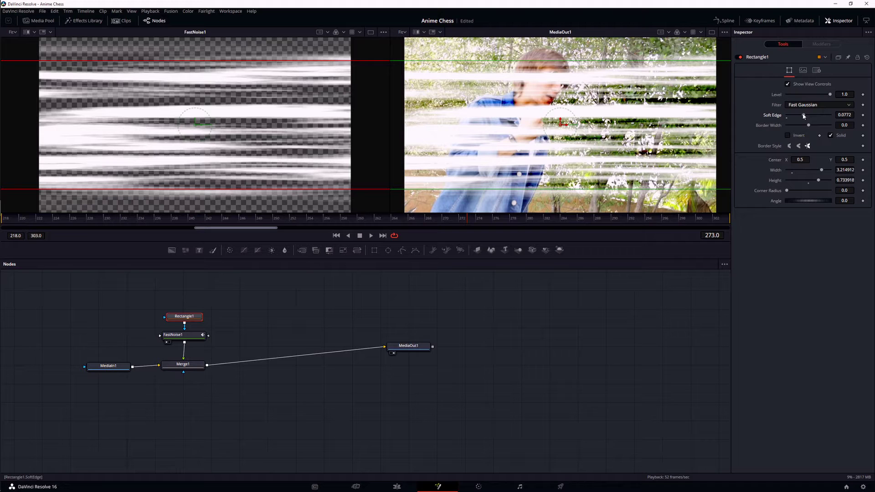
pyautogui.click(787, 135)
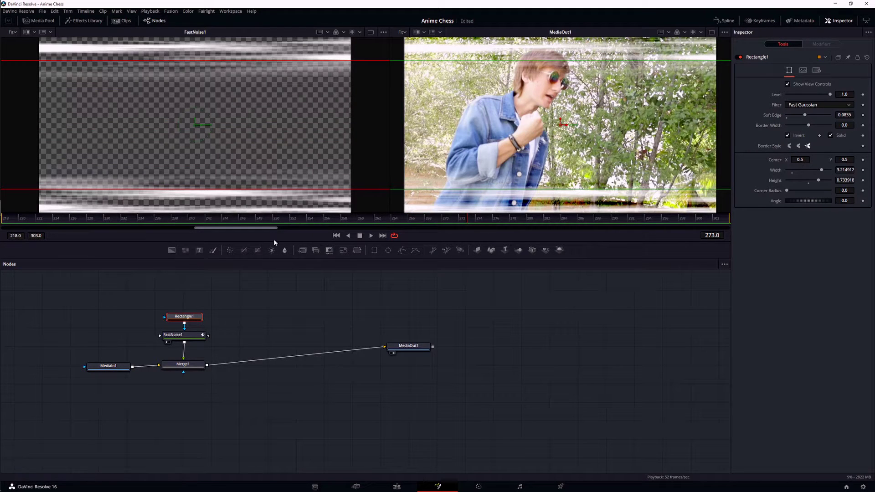
# - Save the project, preview the masked streaks, and line MediaOut1 up with Merge1
pyautogui.hotkey('ctrl', 's')
pyautogui.press('space')
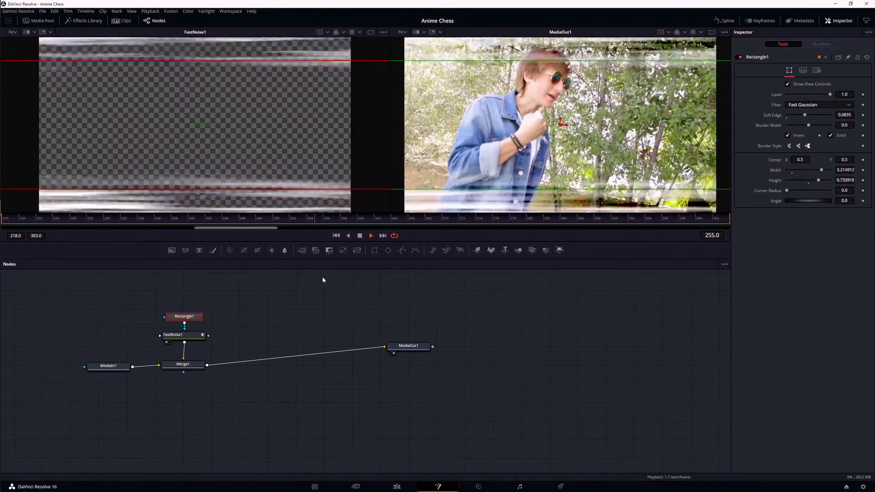
pyautogui.press('space')
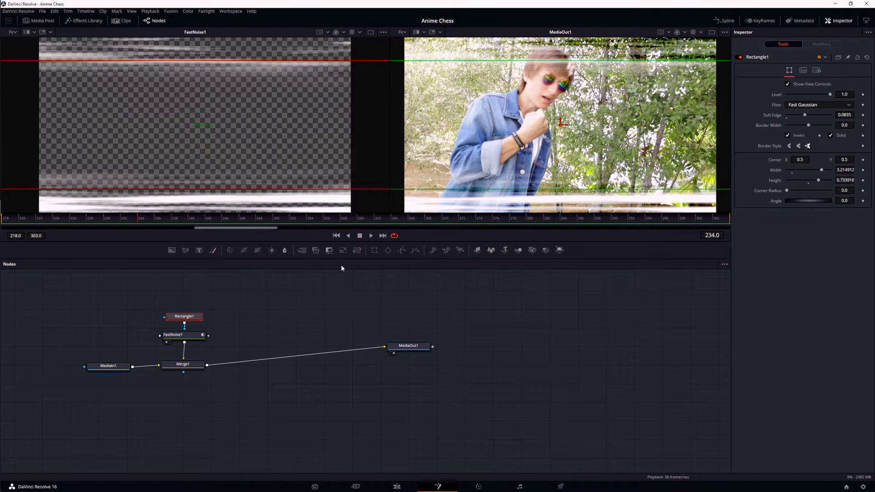
pyautogui.moveTo(402, 341); pyautogui.dragTo(436, 359)
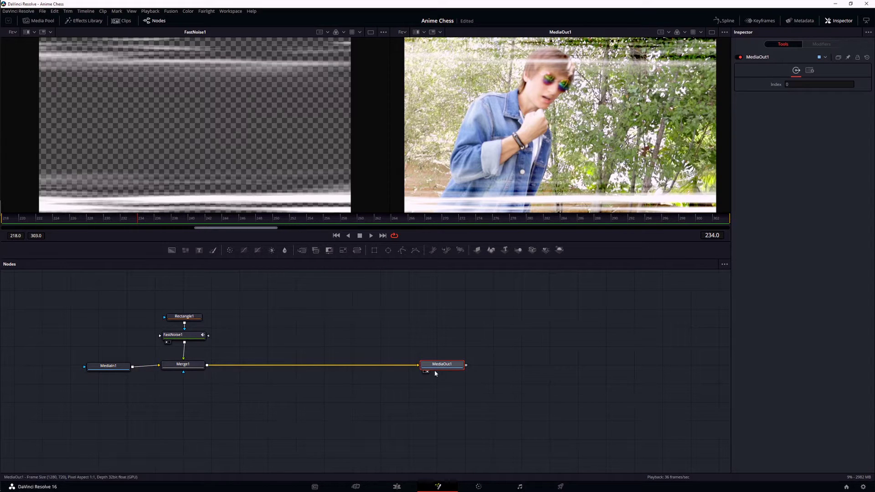
pyautogui.moveTo(446, 367); pyautogui.dragTo(448, 373)
# - Set Merge1's Apply Mode to Color Dodge after comparing Luminosity and Lighten
pyautogui.click(190, 364)
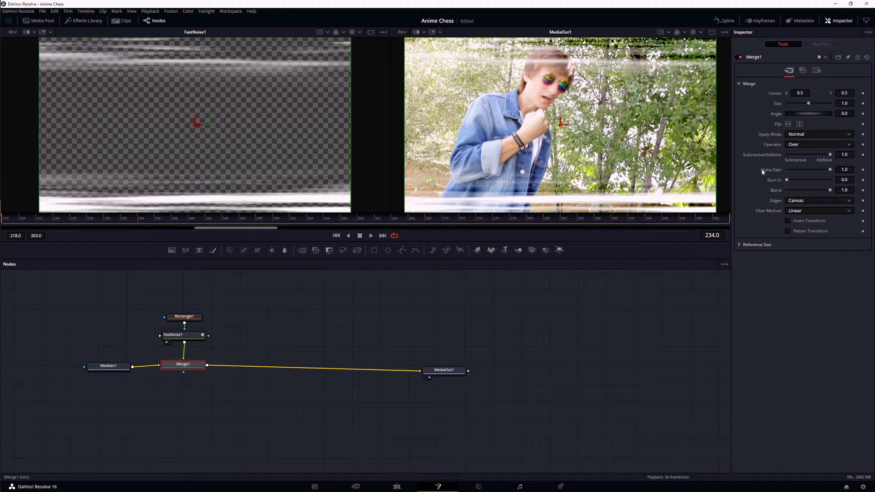
pyautogui.click(804, 135)
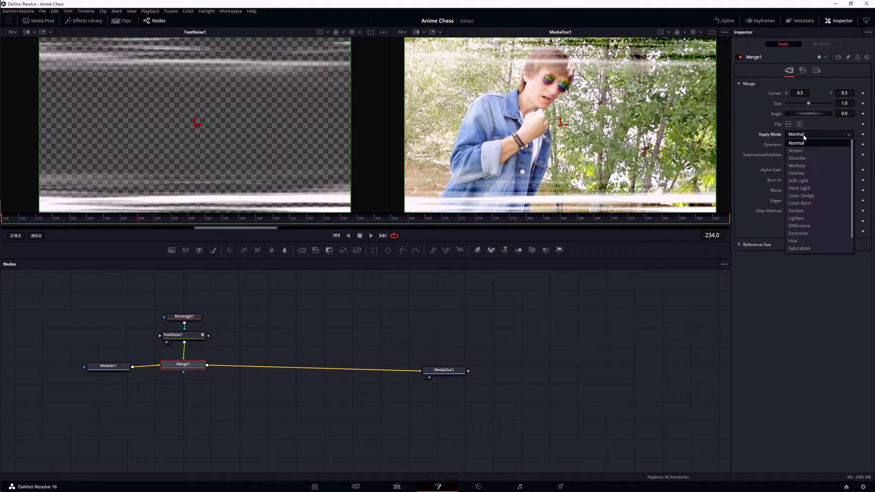
pyautogui.scroll(-1, 817, 240)
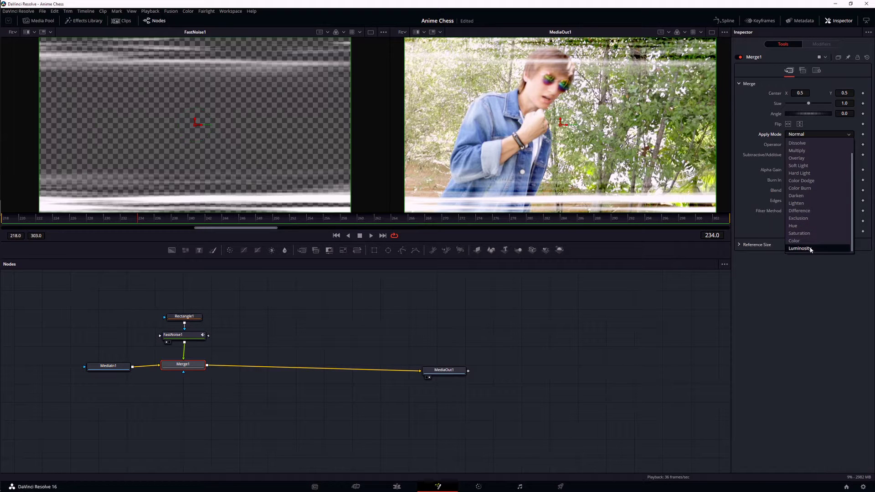
pyautogui.click(809, 248)
pyautogui.click(808, 135)
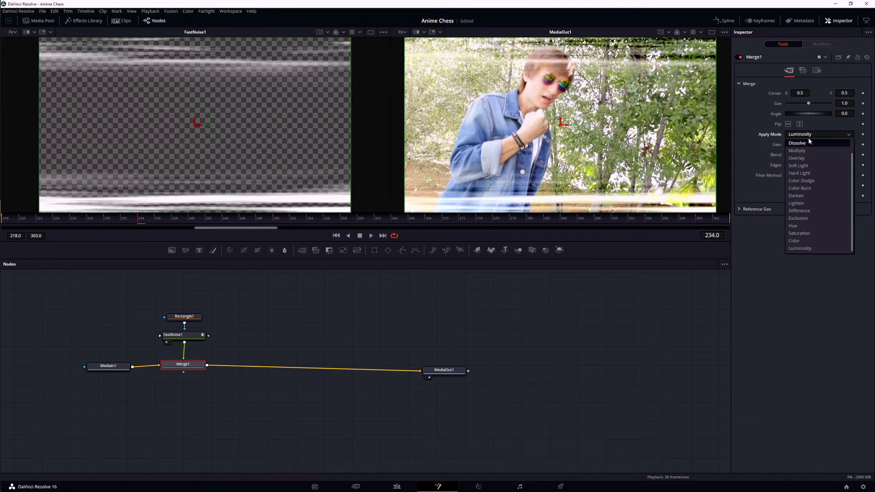
pyautogui.click(810, 207)
pyautogui.moveTo(190, 218); pyautogui.dragTo(291, 228)
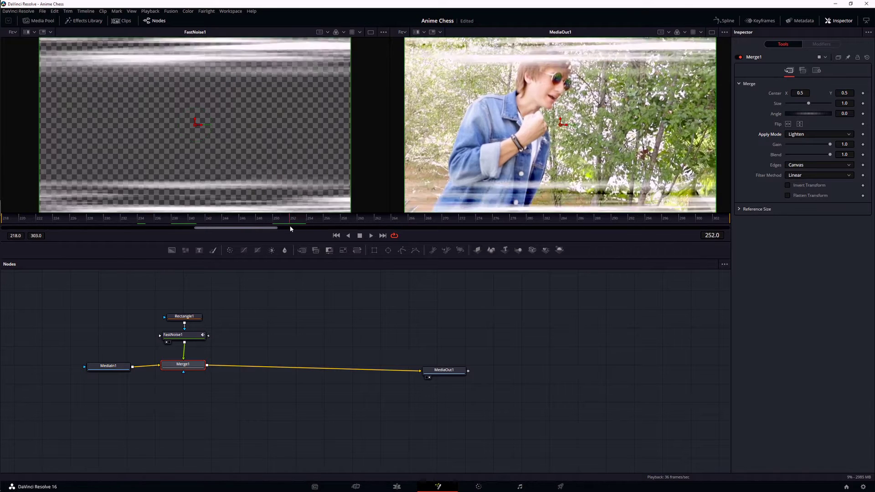
pyautogui.click(808, 135)
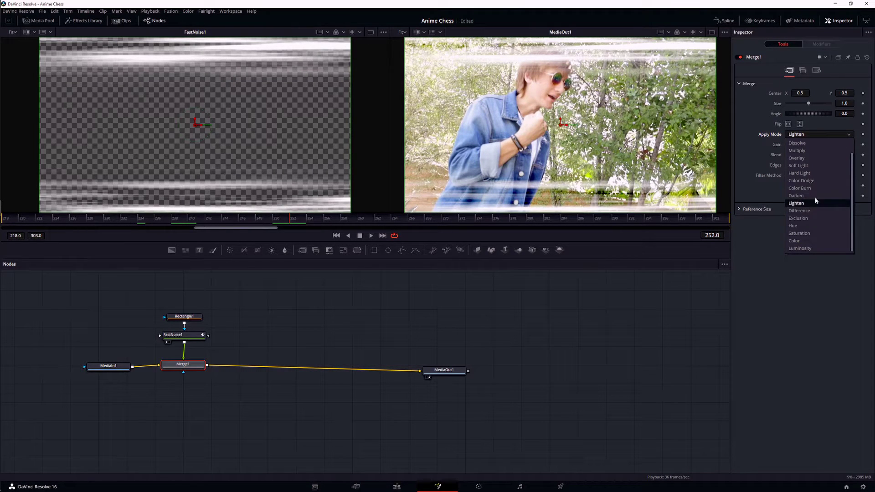
pyautogui.click(801, 181)
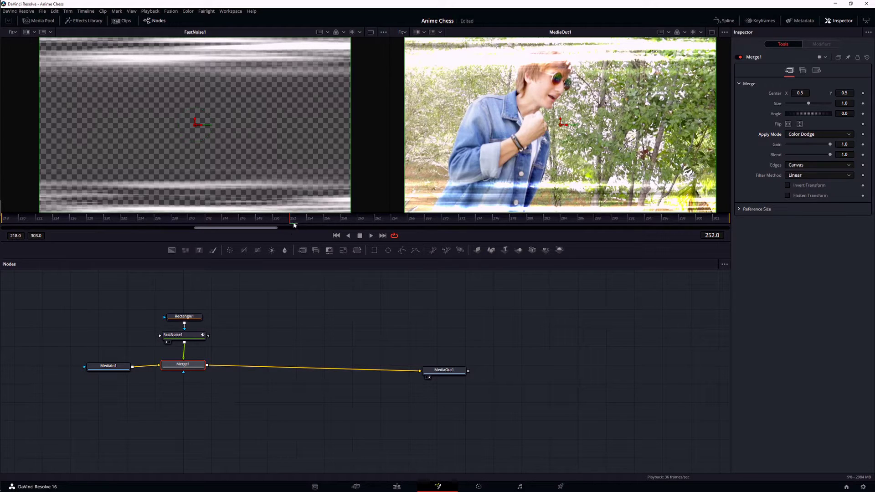
pyautogui.moveTo(294, 222); pyautogui.dragTo(476, 218)
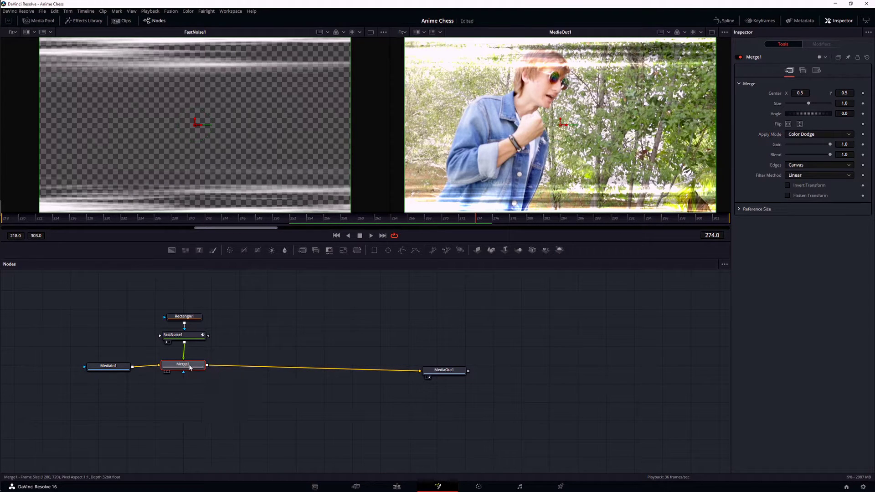
# - Insert a Camera Shake node between Merge1 and MediaOut1 via a 'camera' search
pyautogui.hotkey('shift', 'space')
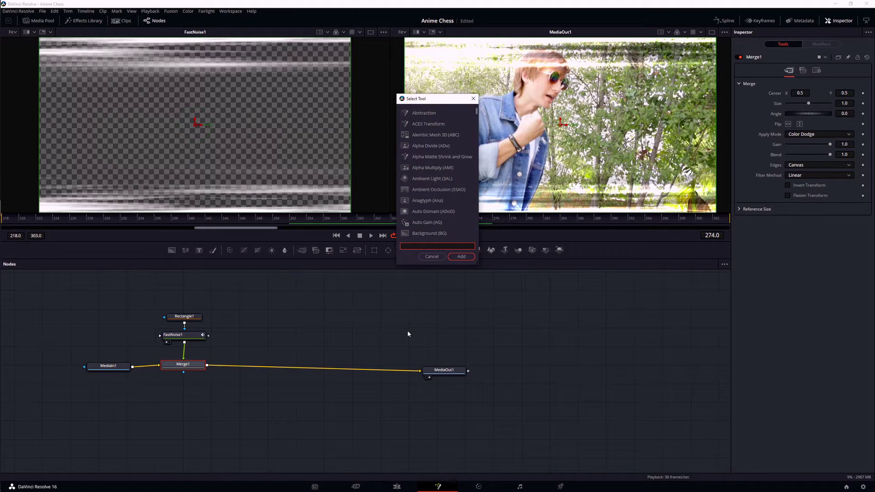
pyautogui.write('camera')
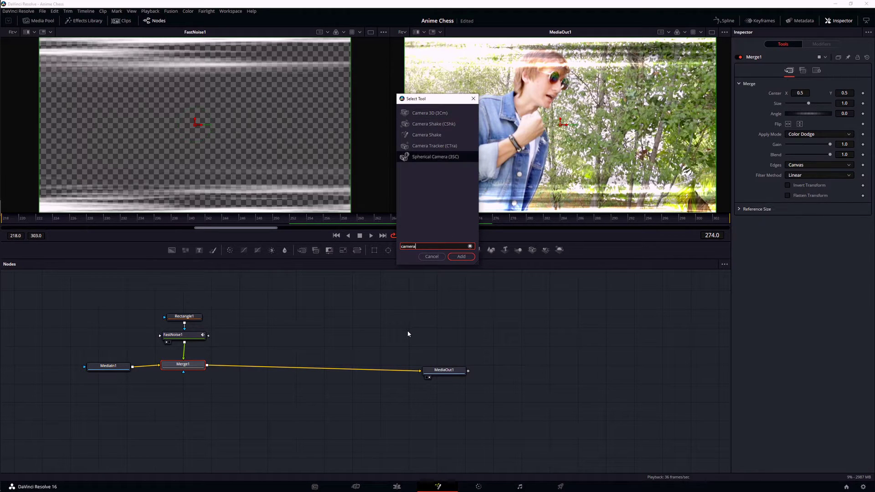
pyautogui.click(425, 135)
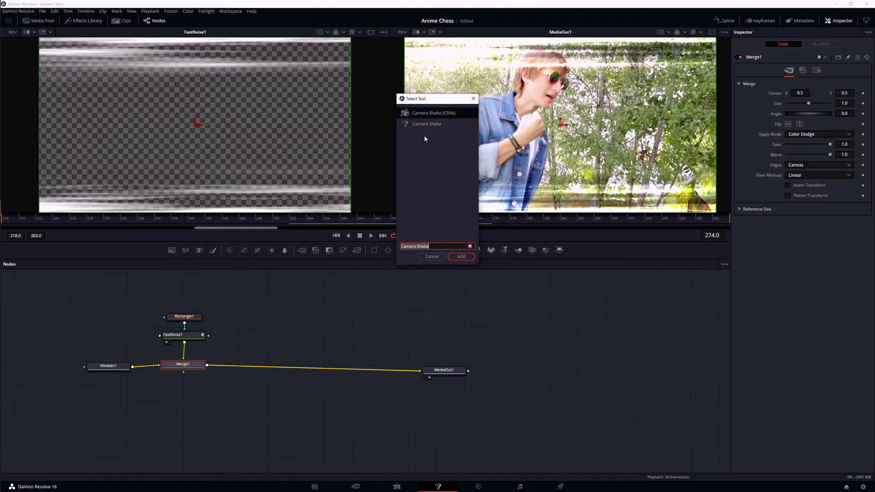
pyautogui.click(469, 259)
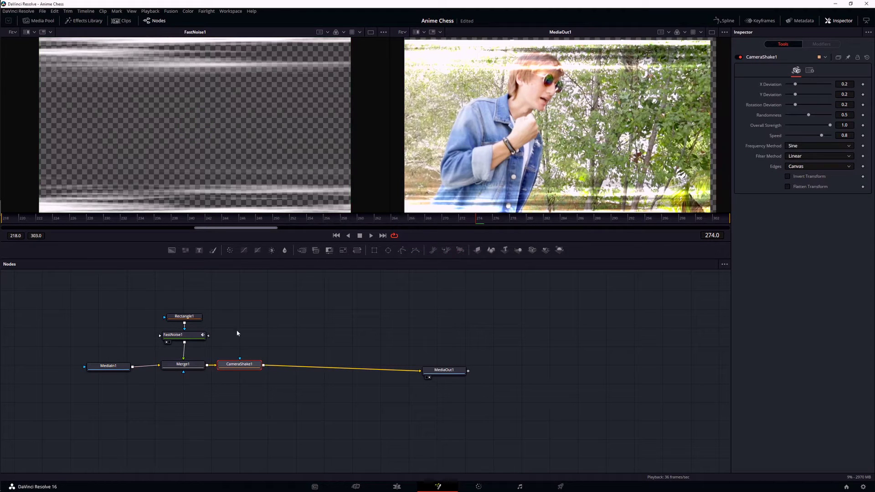
pyautogui.moveTo(240, 364); pyautogui.dragTo(268, 369)
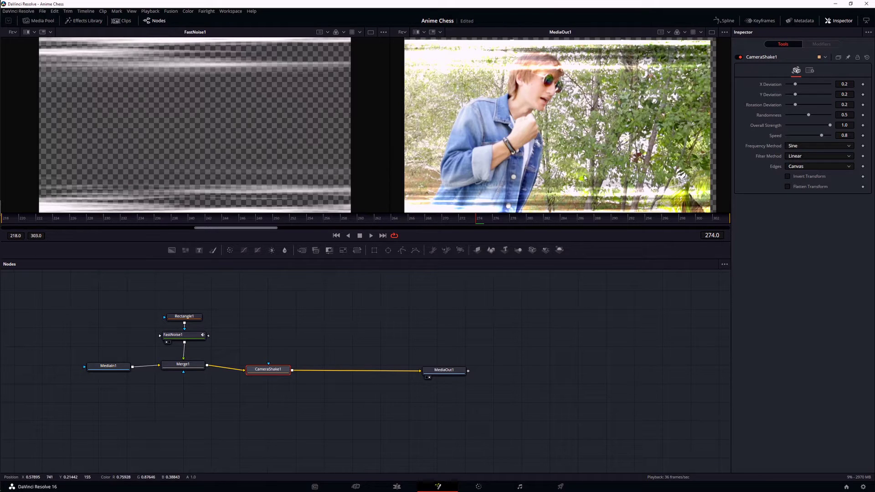
# - Lower CameraShake1's X and Y Deviation to 0.024 and scrub to preview the shake
pyautogui.moveTo(795, 84)
pyautogui.mouseDown()
pyautogui.moveTo(787, 94)
pyautogui.moveTo(790, 85)
pyautogui.mouseUp()
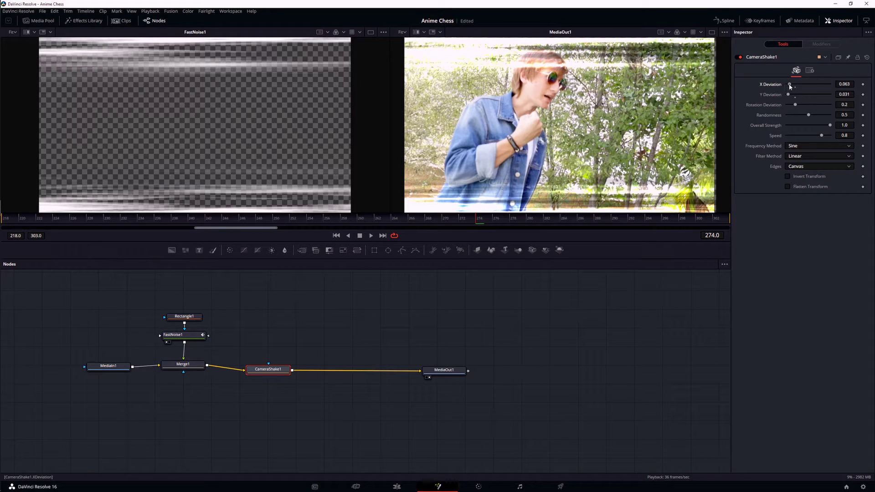
pyautogui.moveTo(790, 87); pyautogui.dragTo(787, 95)
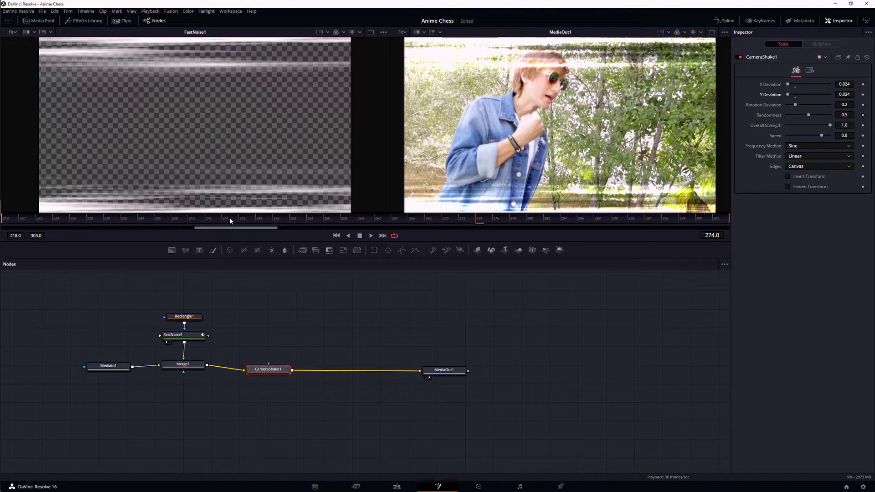
pyautogui.moveTo(232, 219); pyautogui.dragTo(431, 227)
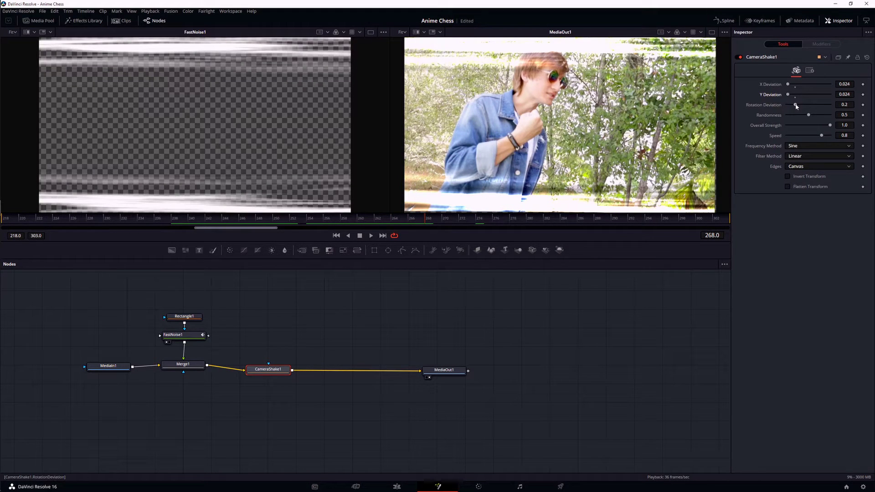
# - Set the camera shake's Rotation Deviation to 0.0 and scrub and play back to check it
pyautogui.moveTo(796, 106); pyautogui.dragTo(785, 106)
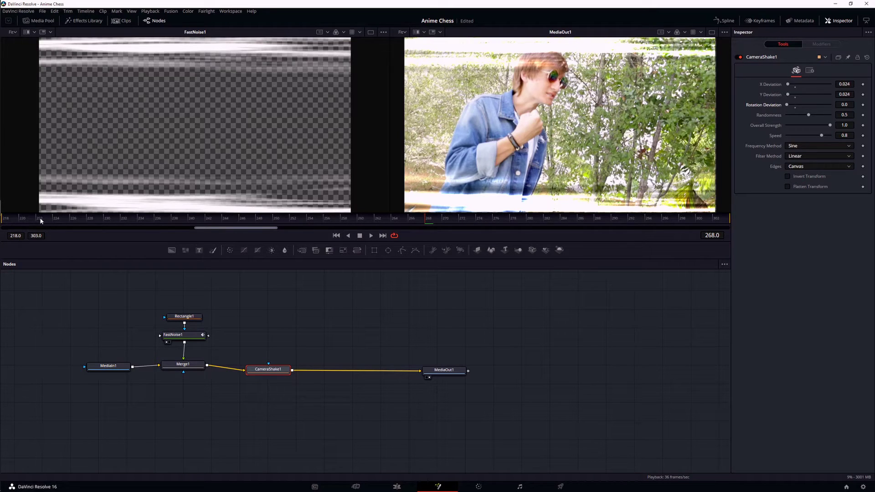
pyautogui.click(63, 221)
pyautogui.moveTo(62, 221); pyautogui.dragTo(236, 226)
pyautogui.press('space')
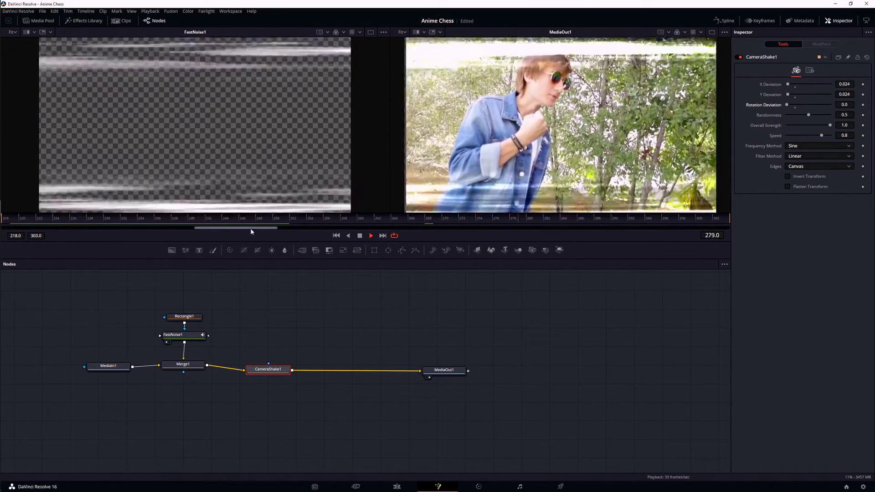
pyautogui.press('space')
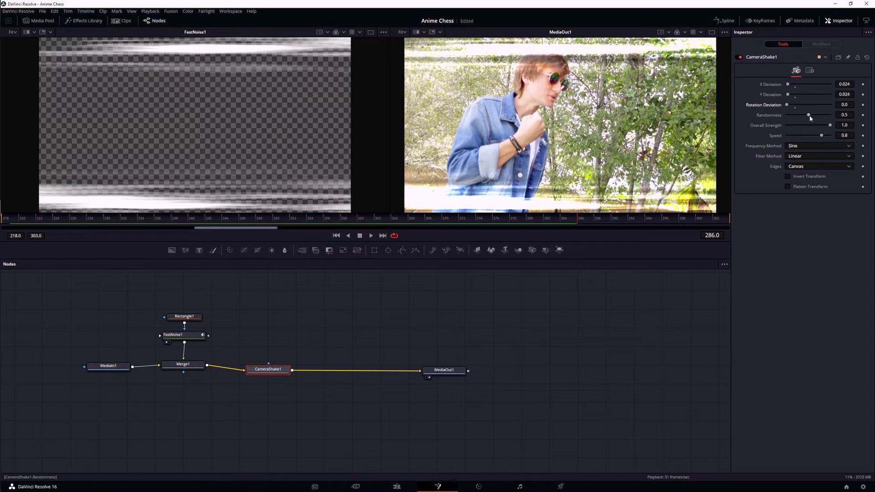
# - Raise the shake Randomness to 1.0 and set Speed to 0.4, previewing the result
pyautogui.moveTo(809, 115); pyautogui.dragTo(831, 116)
pyautogui.press('space')
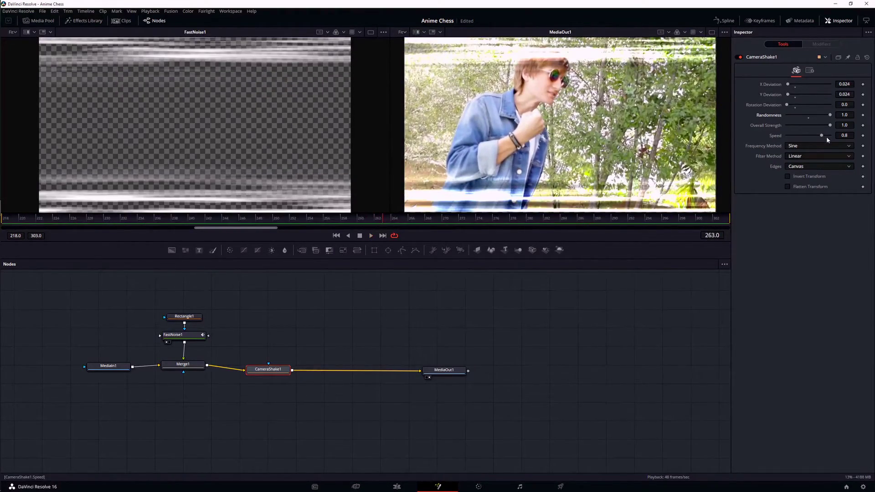
pyautogui.moveTo(823, 135); pyautogui.dragTo(832, 135)
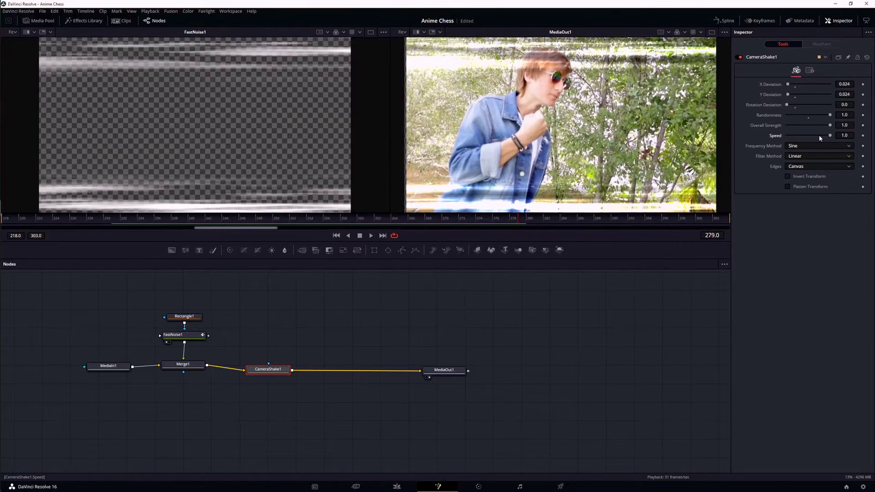
pyautogui.moveTo(829, 136); pyautogui.dragTo(804, 135)
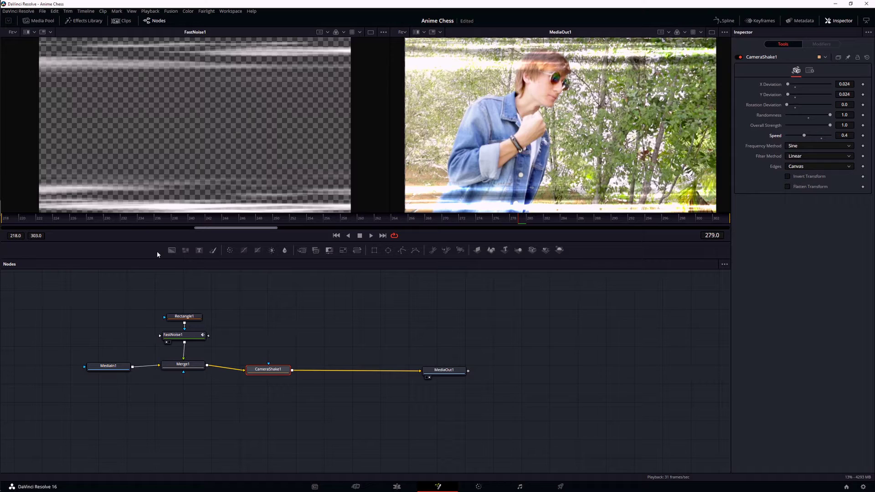
pyautogui.click(93, 219)
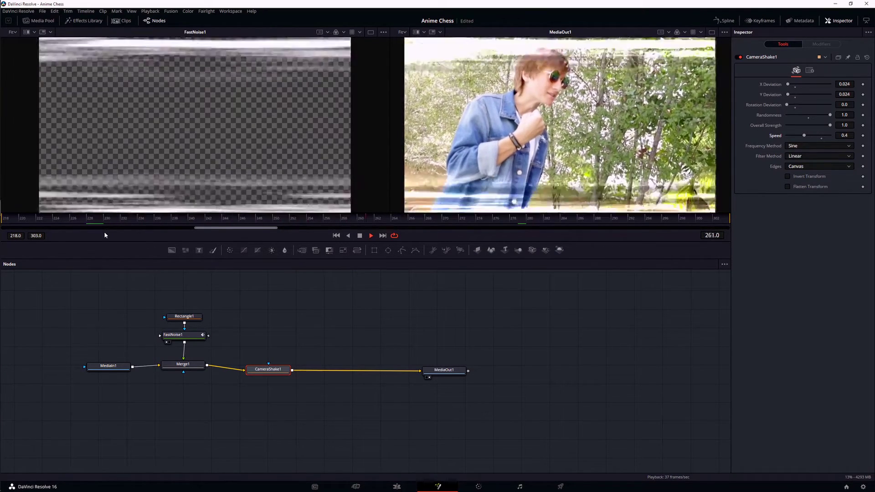
pyautogui.press('space')
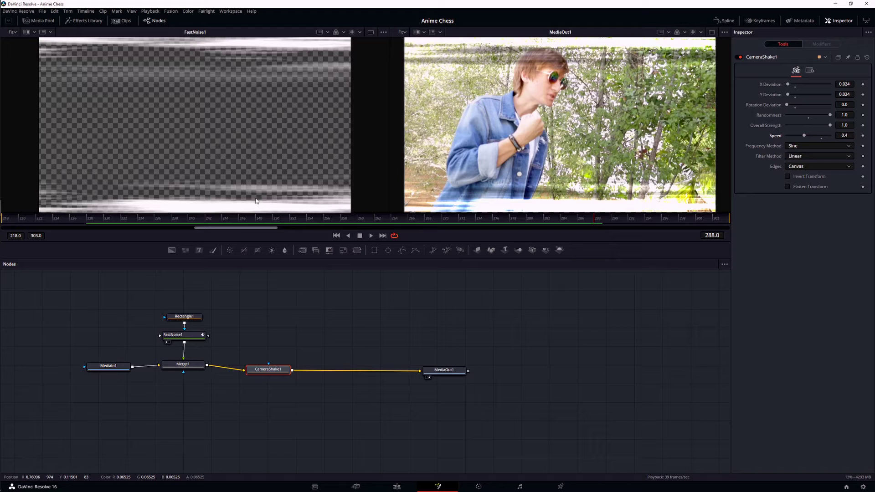
pyautogui.click(187, 220)
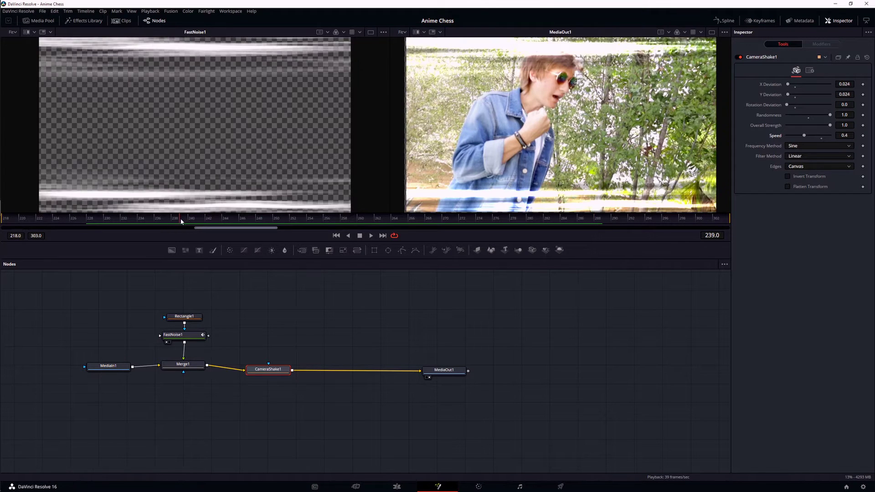
pyautogui.scroll(10, 401, 133)
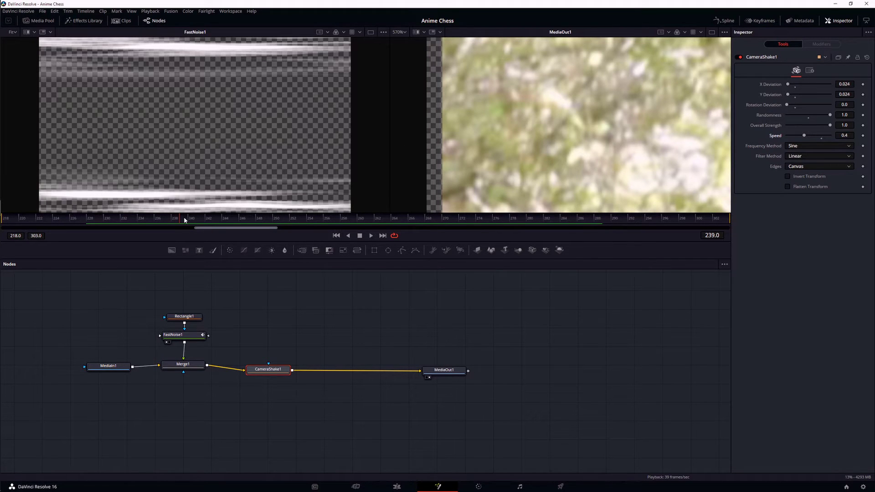
pyautogui.press('space')
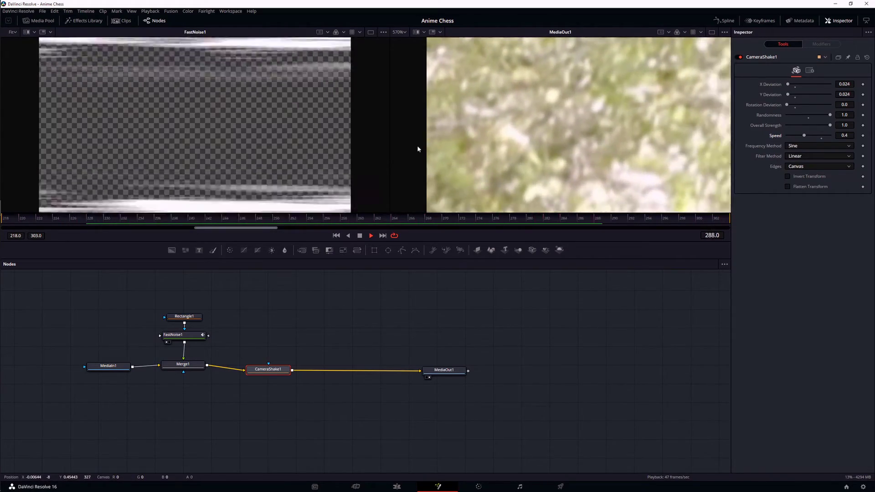
pyautogui.scroll(-6, 426, 148)
pyautogui.scroll(-3, 426, 148)
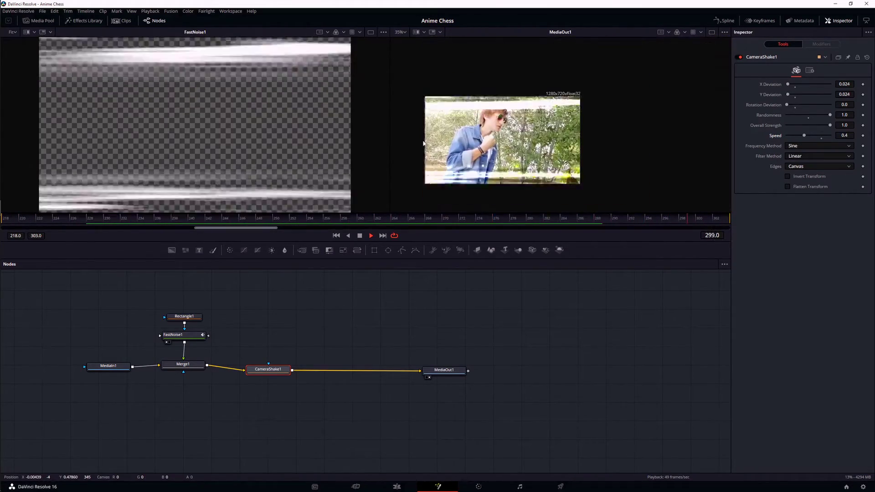
pyautogui.scroll(3, 426, 148)
pyautogui.scroll(-2, 427, 148)
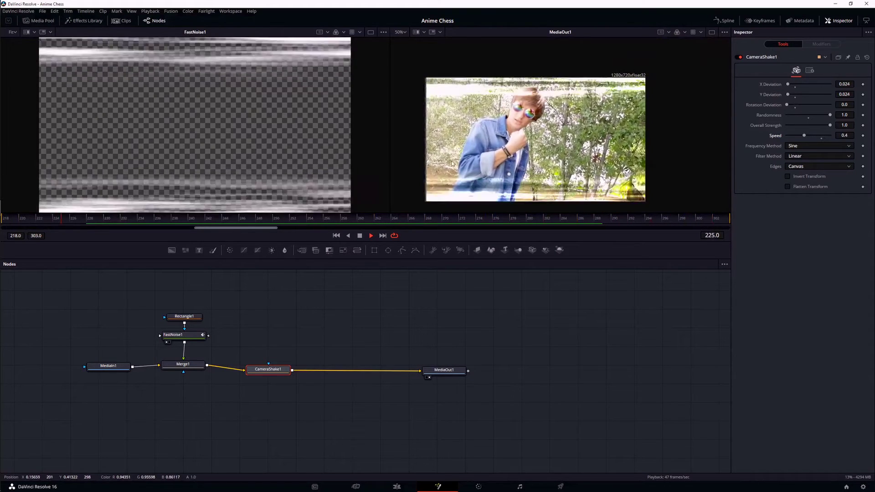
pyautogui.click(290, 218)
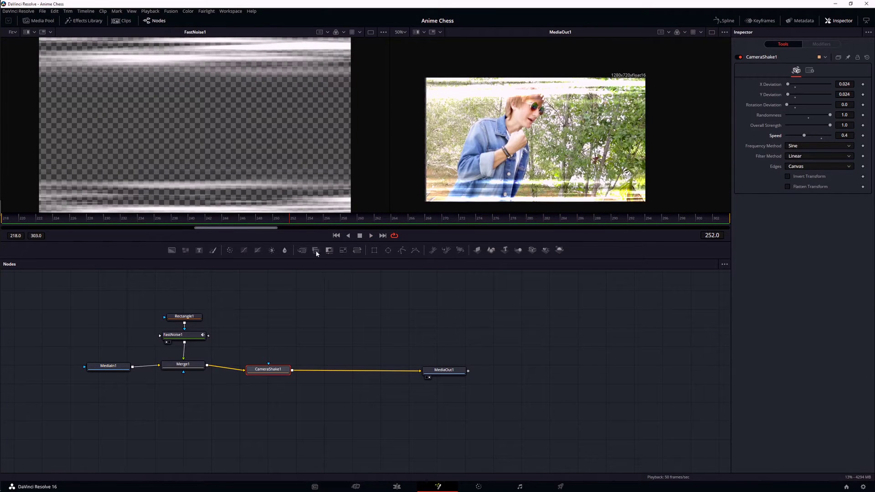
pyautogui.moveTo(269, 369); pyautogui.dragTo(275, 367)
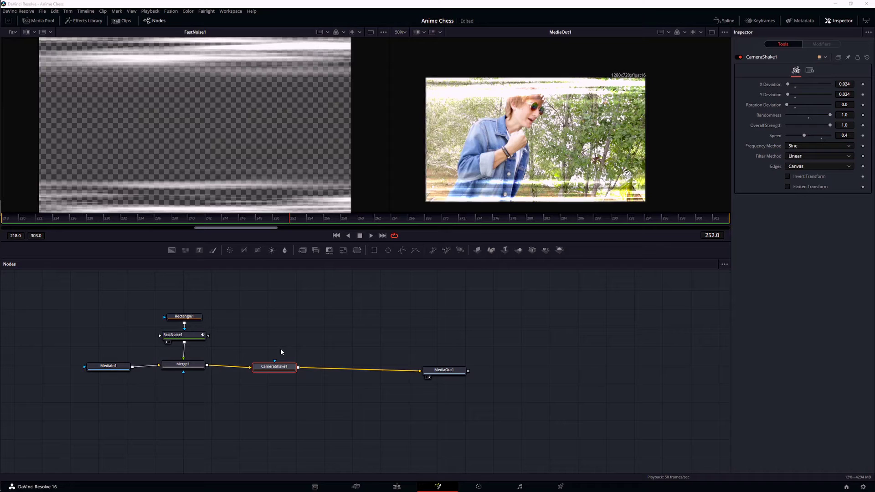
# - Add a Transform node after CameraShake1 via the tool search for 'trans'
pyautogui.hotkey('shift', 'space')
pyautogui.write('trans')
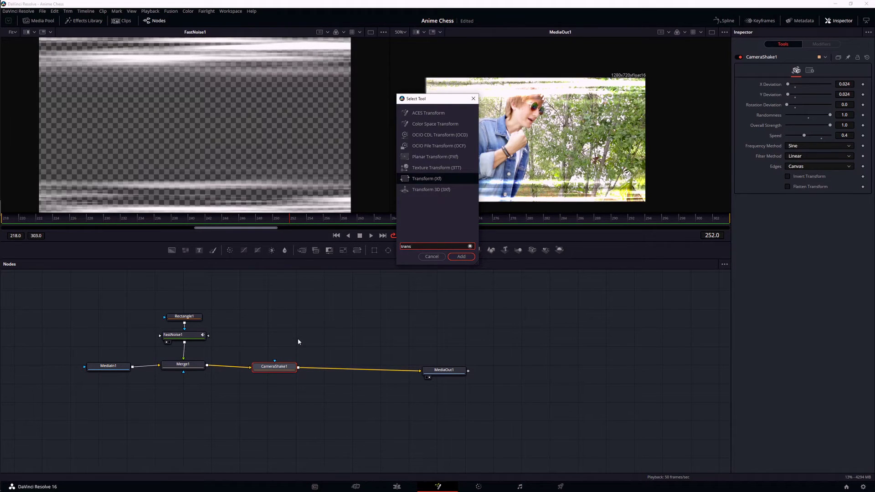
pyautogui.press('Return')
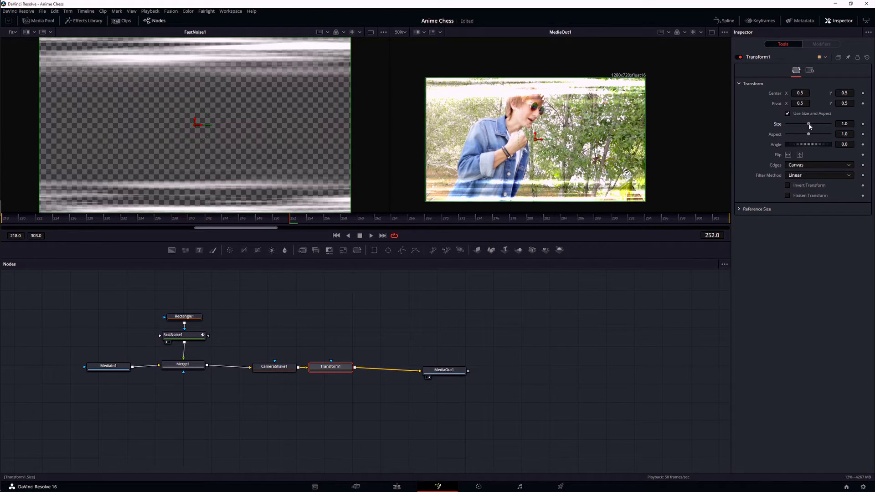
# - Scale the Transform to 1.06 and scrub the frames to confirm the edges stay hidden
pyautogui.moveTo(809, 126); pyautogui.dragTo(811, 126)
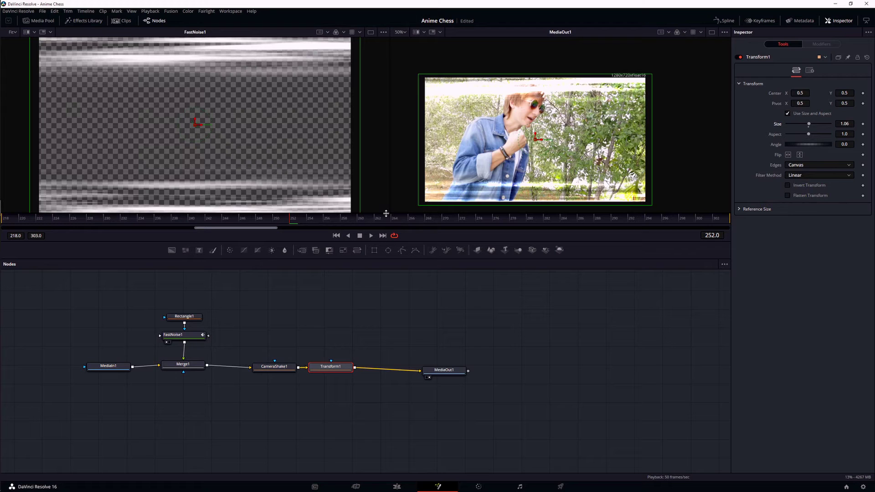
pyautogui.click(305, 218)
pyautogui.moveTo(305, 218); pyautogui.dragTo(125, 238)
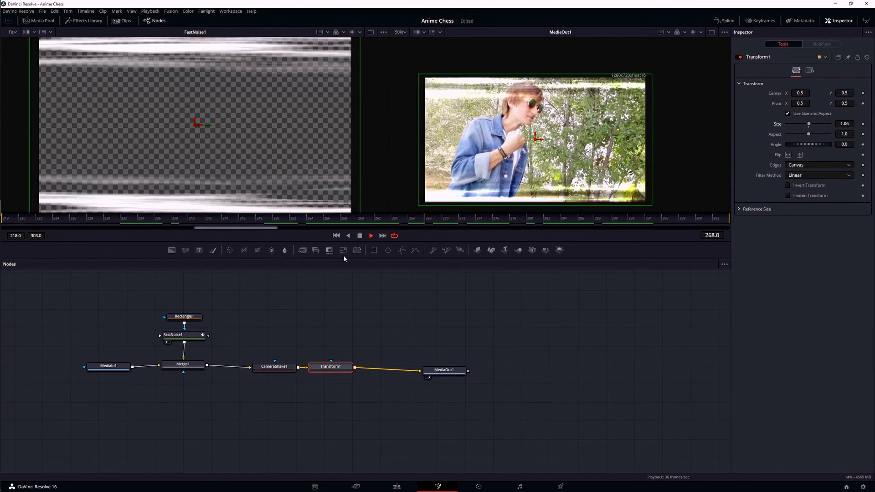
pyautogui.press('space')
# - Switch to the Edit page and move the playhead back to 01:00:12:29 on Test Timeline
pyautogui.click(396, 486)
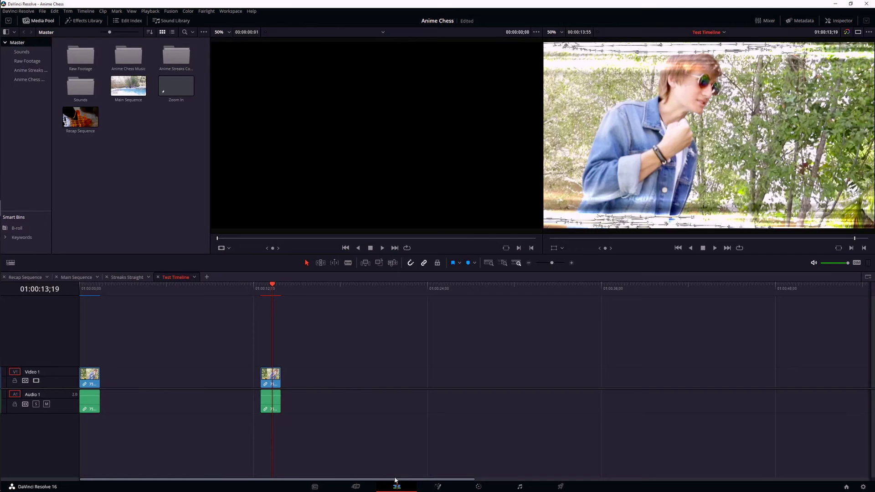
pyautogui.moveTo(272, 284); pyautogui.dragTo(261, 284)
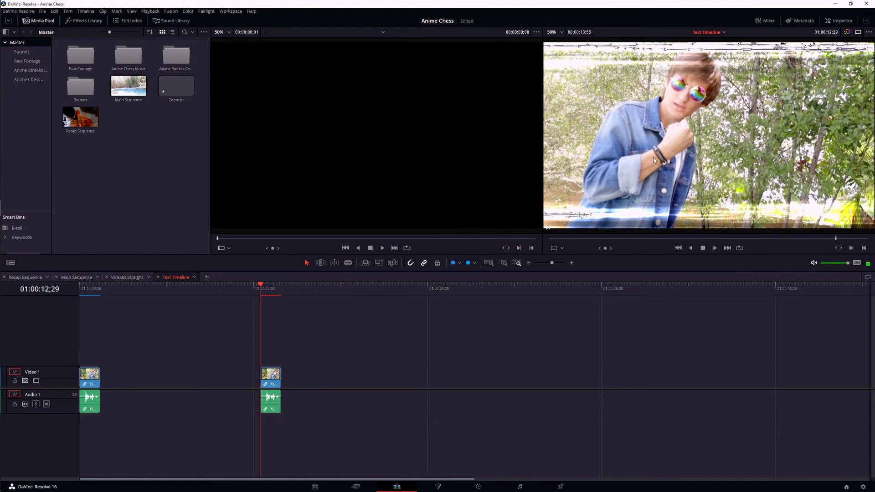